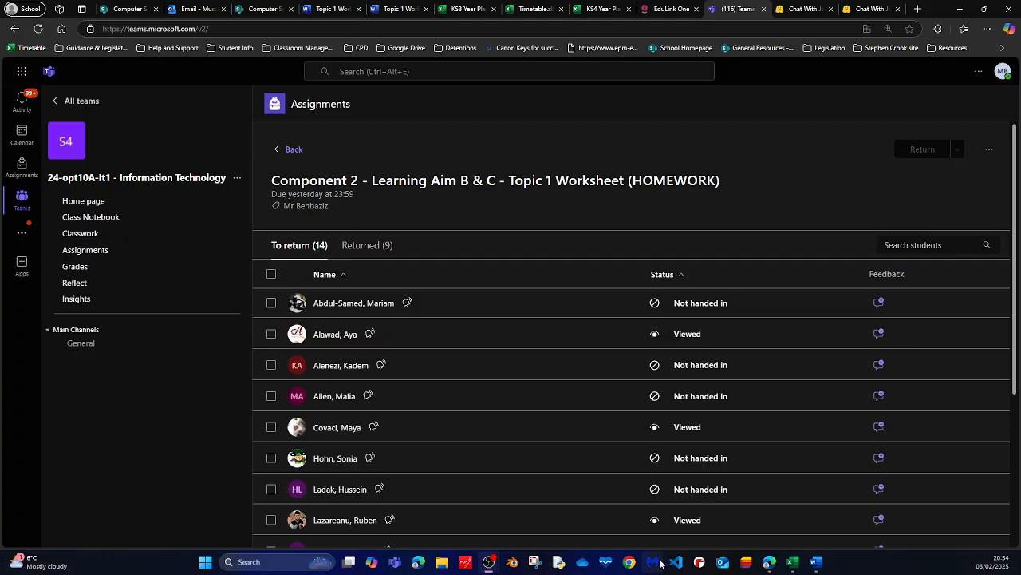
Review the students' hand-in statuses for the Topic 1 Worksheet homework assignment.
scroll(560, 319, "down", 2)
scroll(560, 319, "down", 2)
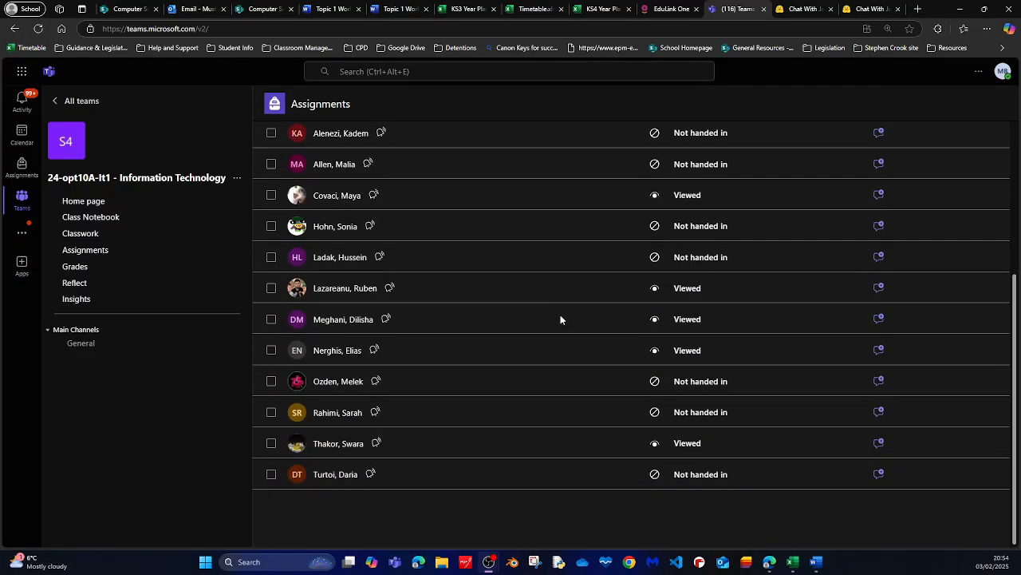
scroll(561, 320, "up", 2)
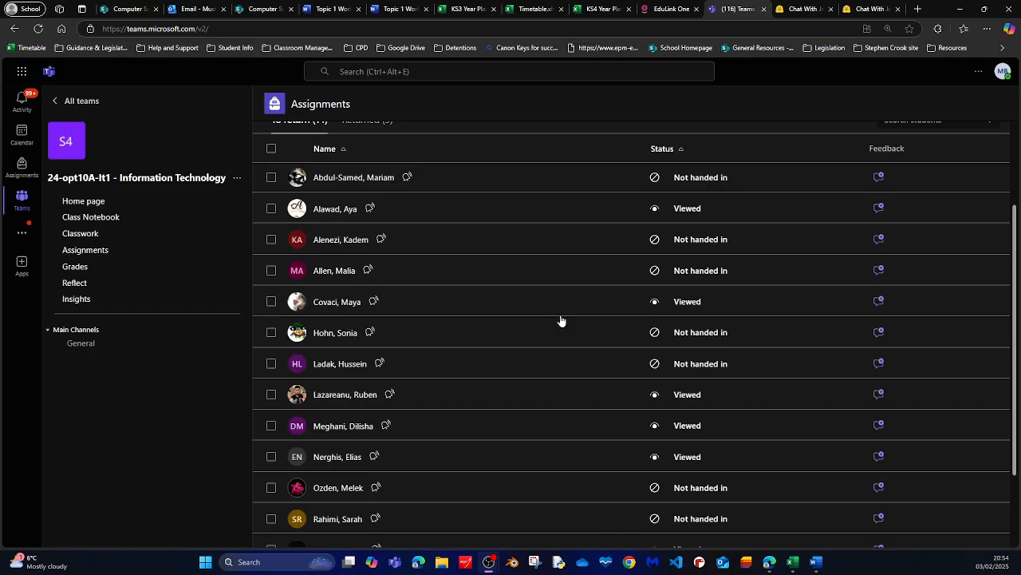
scroll(561, 320, "up", 2)
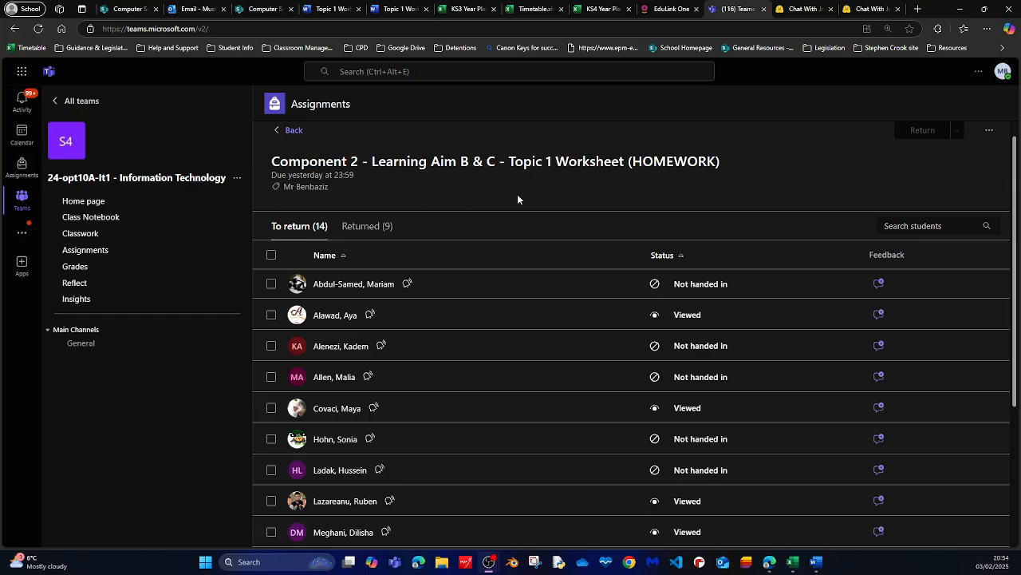
scroll(518, 196, "down", 3)
scroll(518, 199, "down", 2)
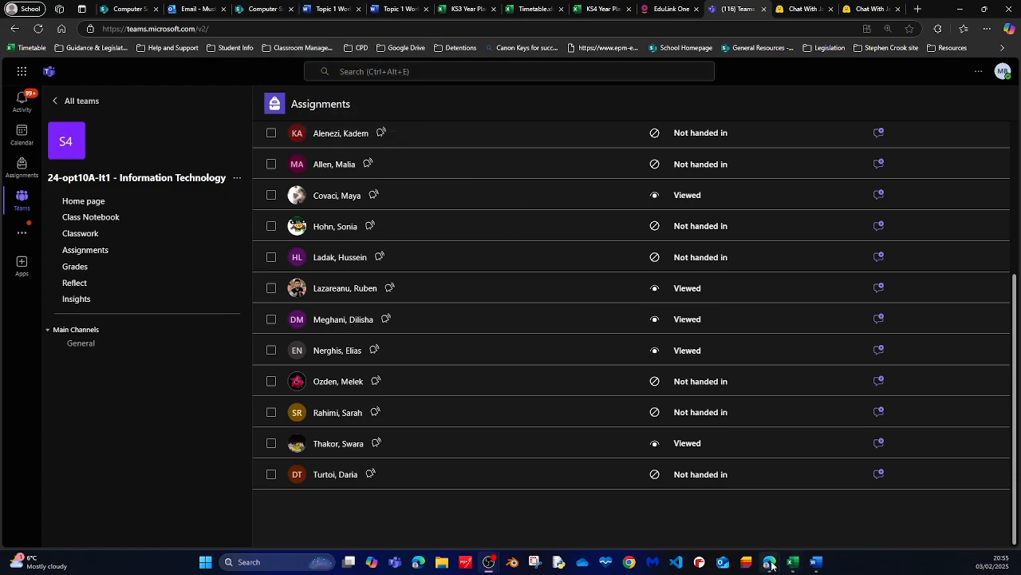
mouse_move(771, 565)
scroll(506, 376, "up", 2)
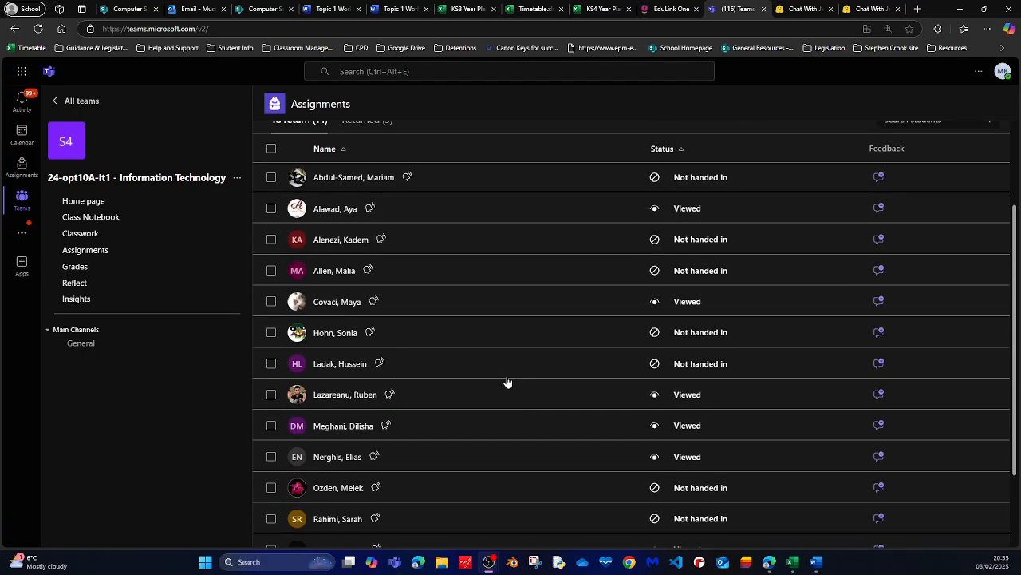
Switch to the Topic 1 Worksheet document in Word and view the Task 1 table.
left_click(817, 564)
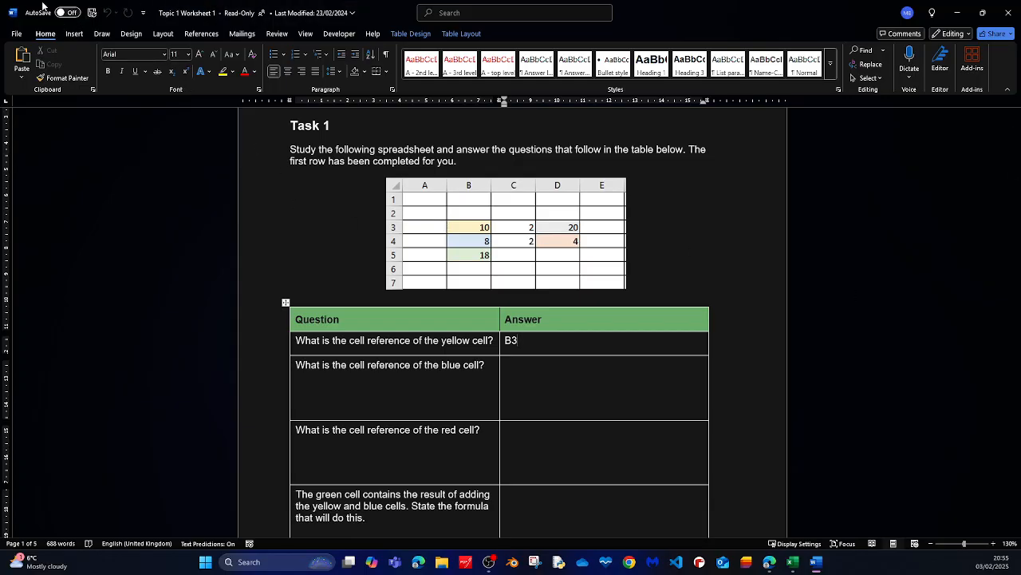
scroll(644, 177, "down", 2)
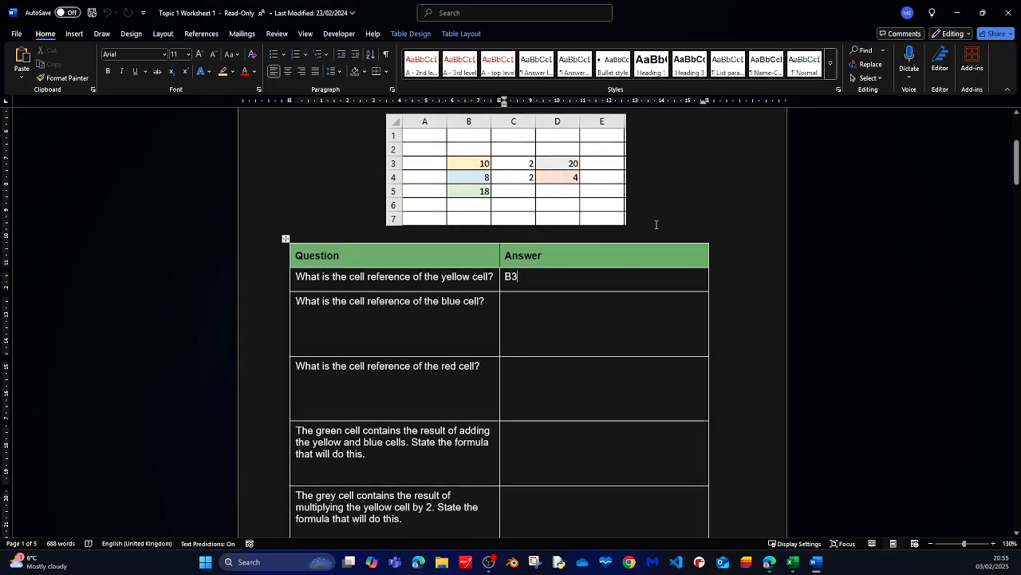
scroll(656, 224, "up", 2)
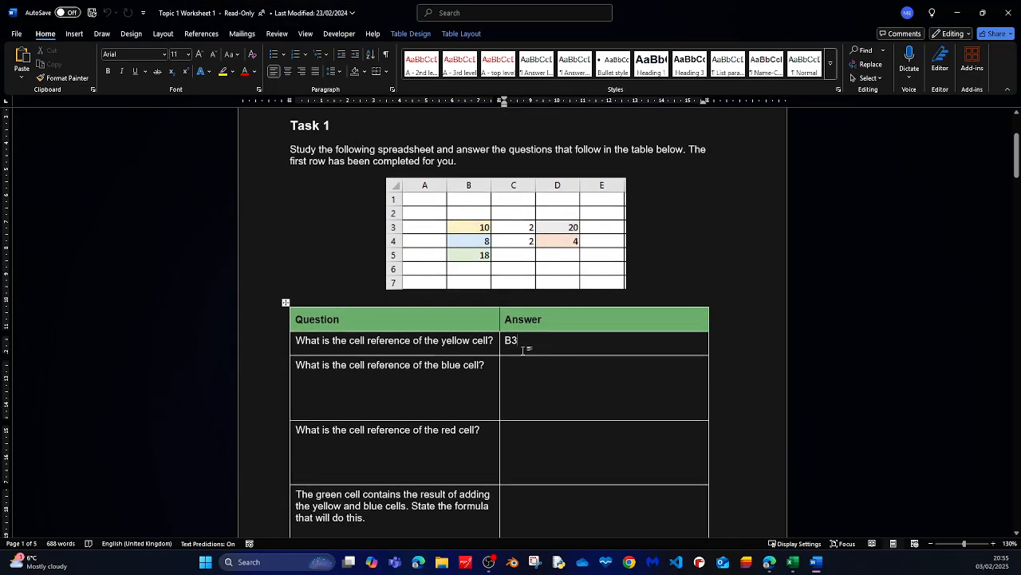
Answer the blue and red cell questions with B4 and D4.
left_click(506, 270)
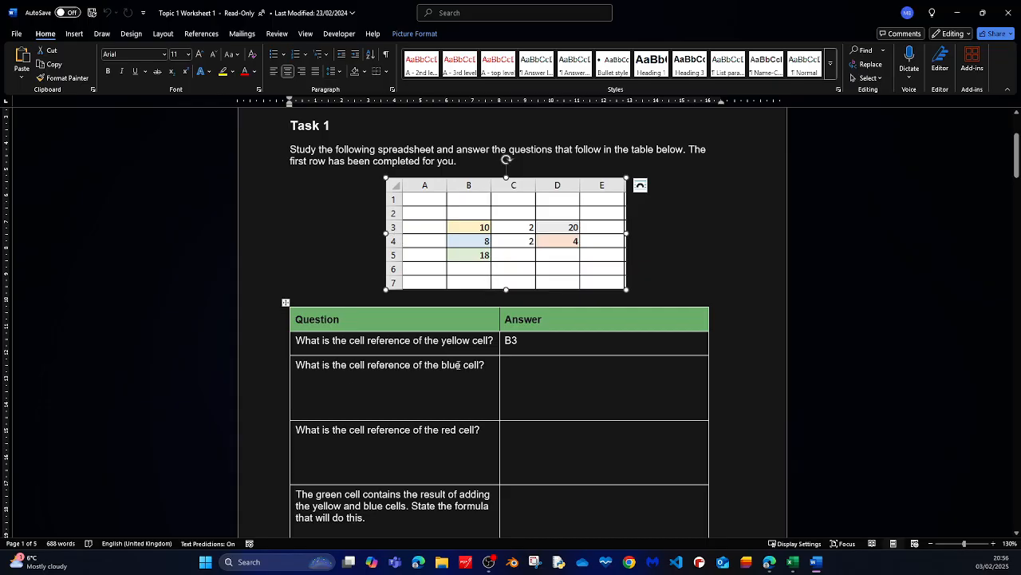
left_click(532, 375)
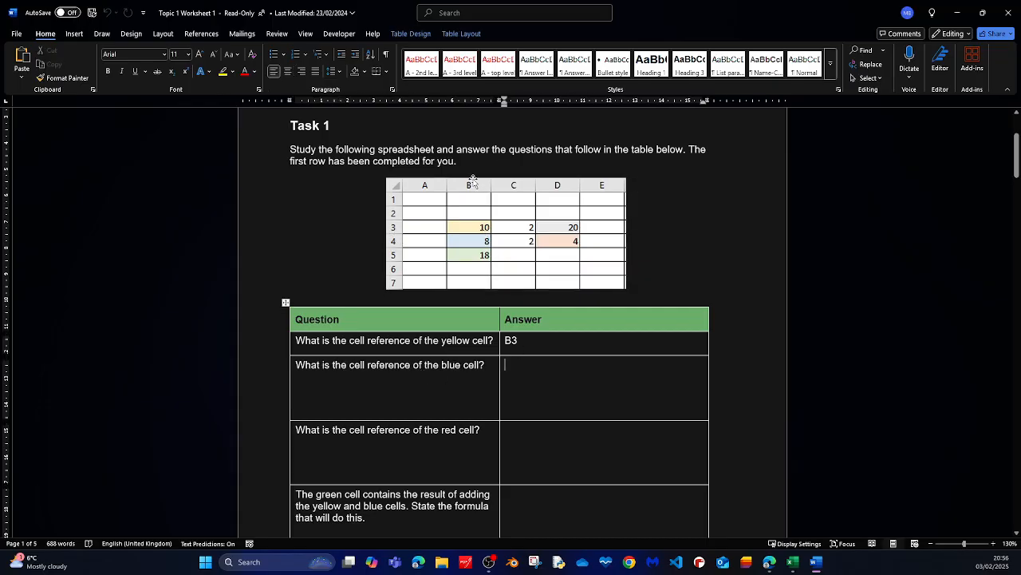
type("B4")
type("D4")
Enter the formula =B3+B4 as the answer for the green cell.
scroll(560, 422, "down", 1)
scroll(559, 404, "up", 1)
scroll(559, 404, "down", 1)
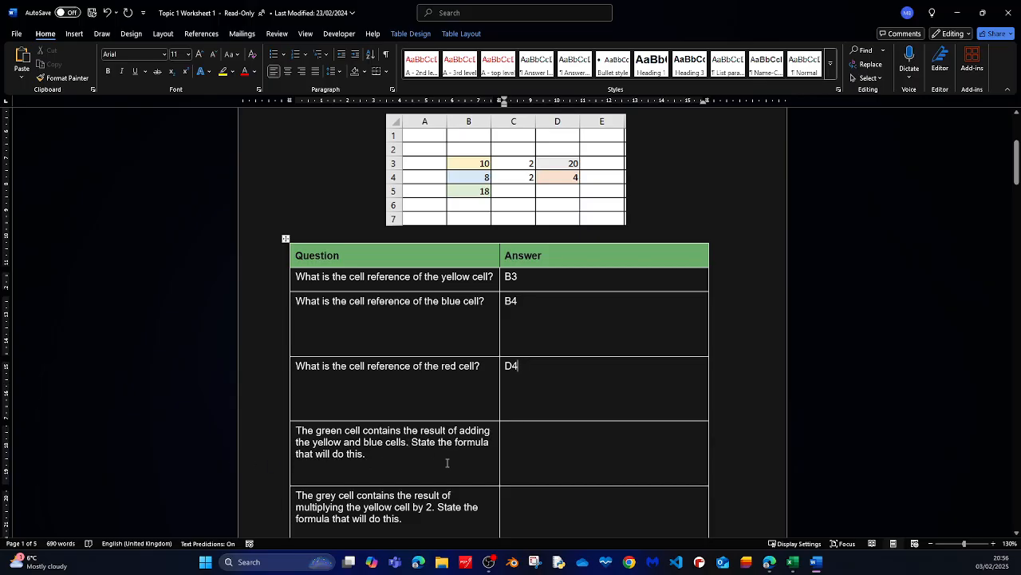
left_click(513, 438)
type("=B3+B4")
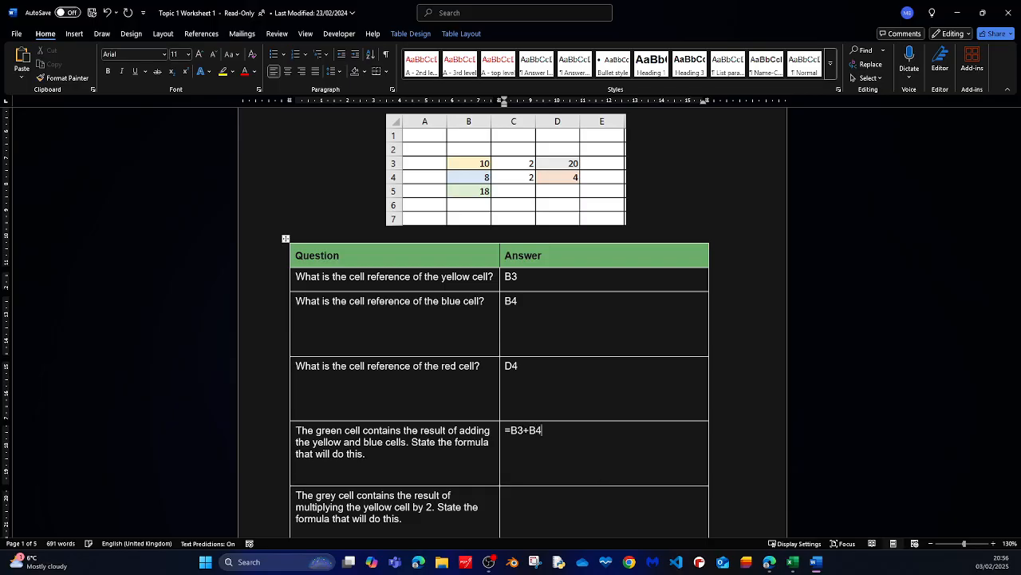
Enter =B3*2 or B3*C3 as the answer for the grey cell.
scroll(577, 415, "down", 2)
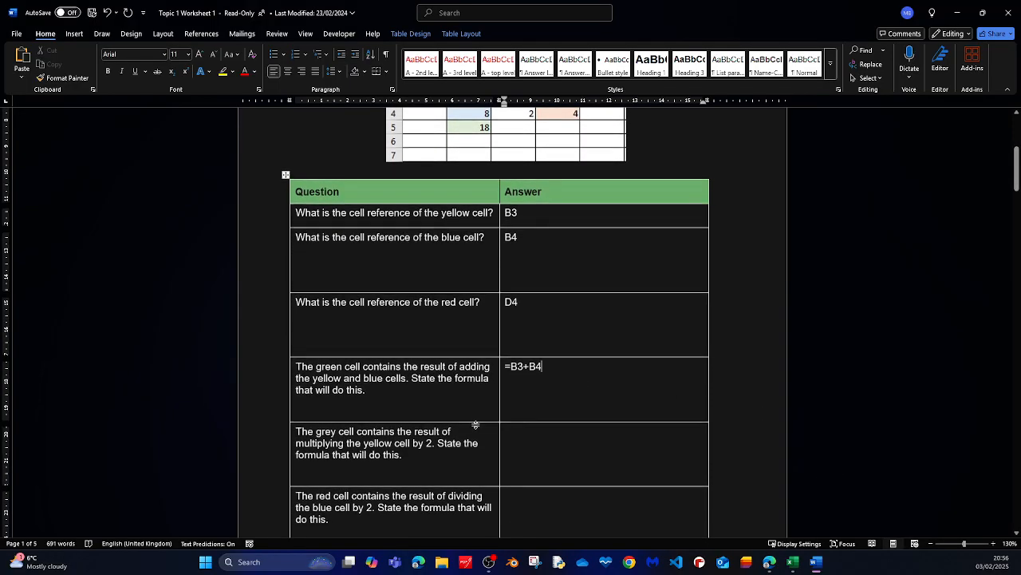
scroll(383, 403, "up", 2)
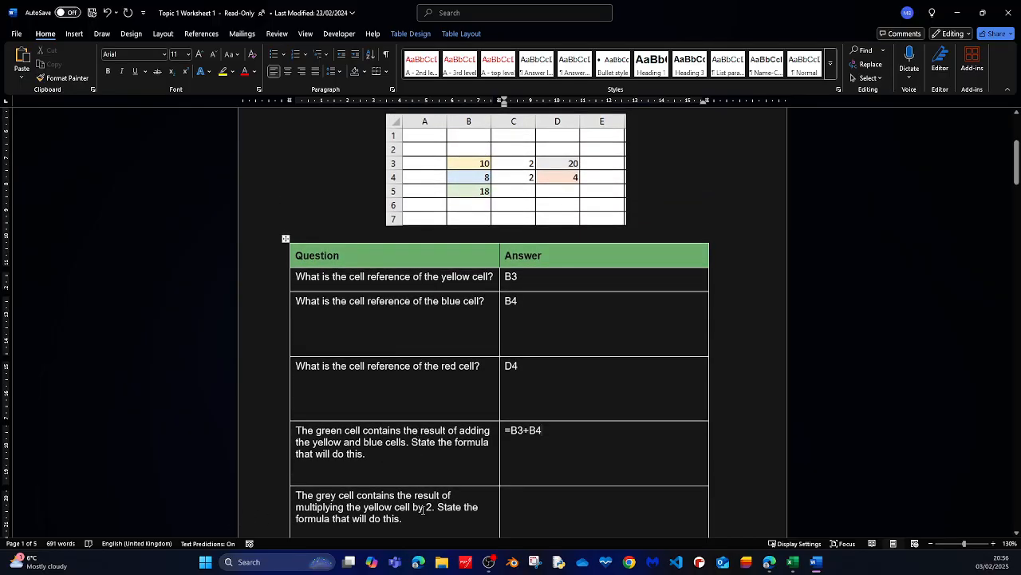
left_click(540, 508)
type("=B3*2 or B")
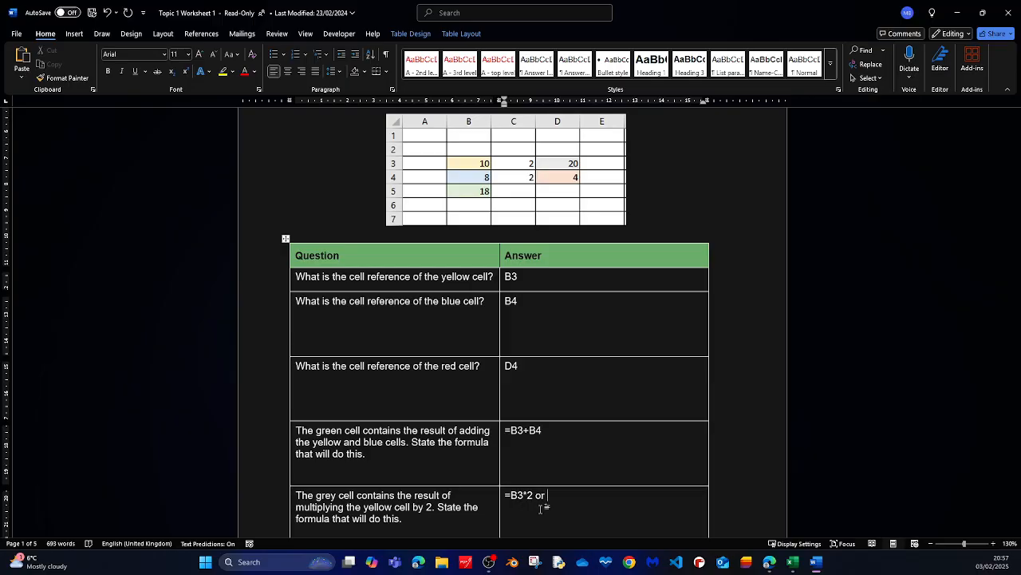
type("3*C3")
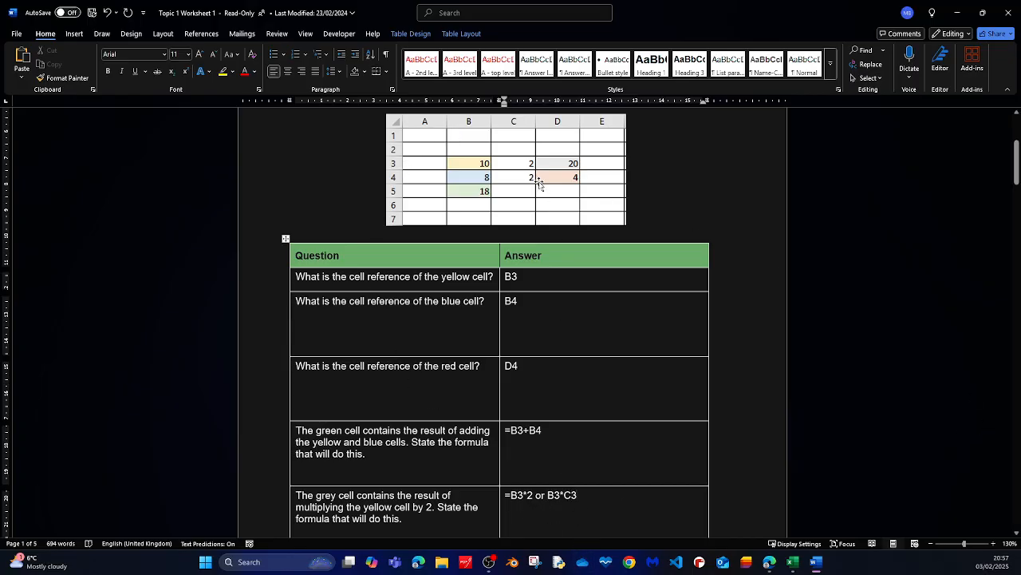
Copy the grey cell answer into the red cell answer and change it to =B3/2 or B3/C3.
scroll(595, 301, "down", 1)
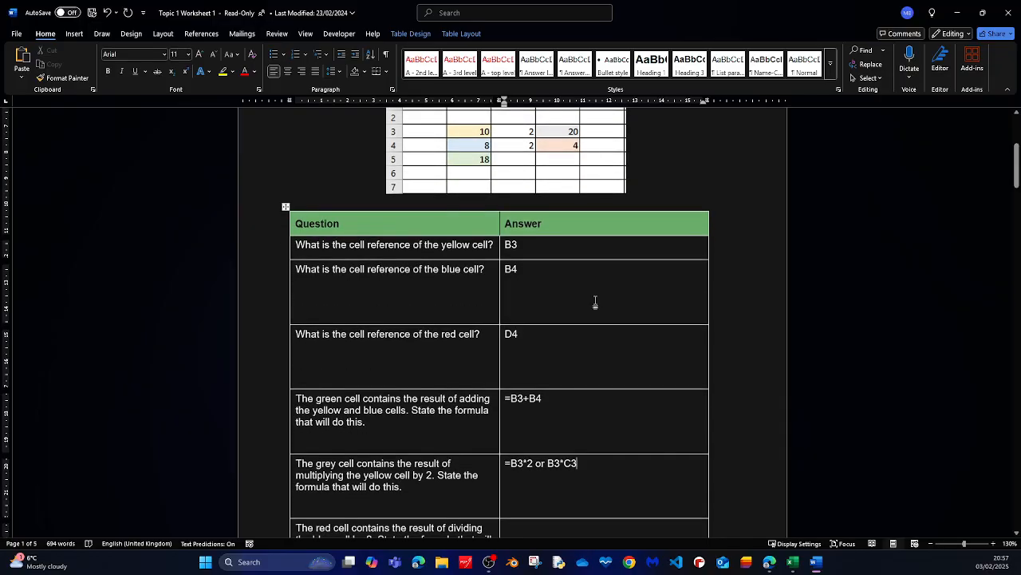
scroll(534, 264, "up", 2)
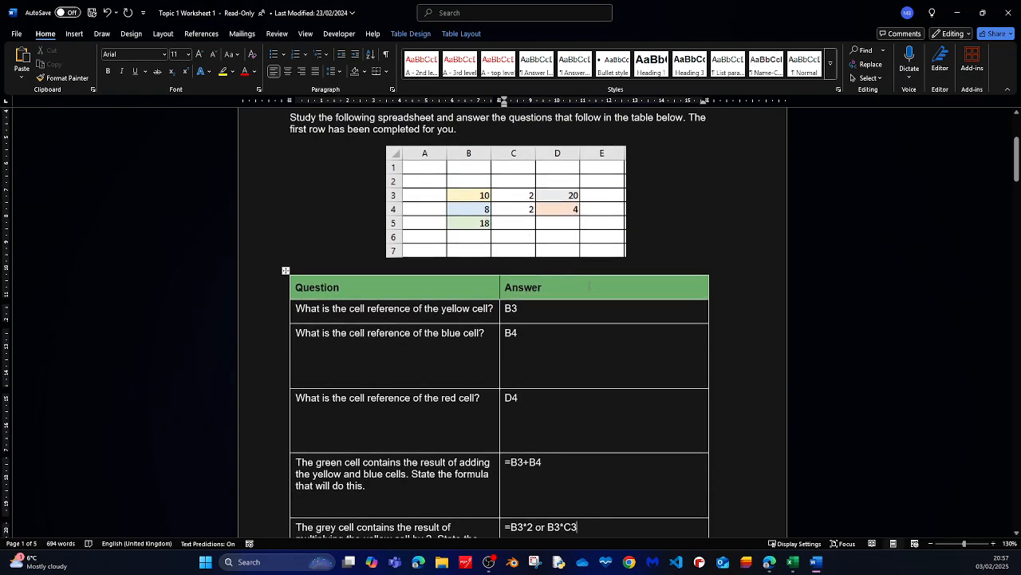
scroll(595, 320, "down", 1)
scroll(570, 308, "down", 2)
scroll(569, 311, "down", 5)
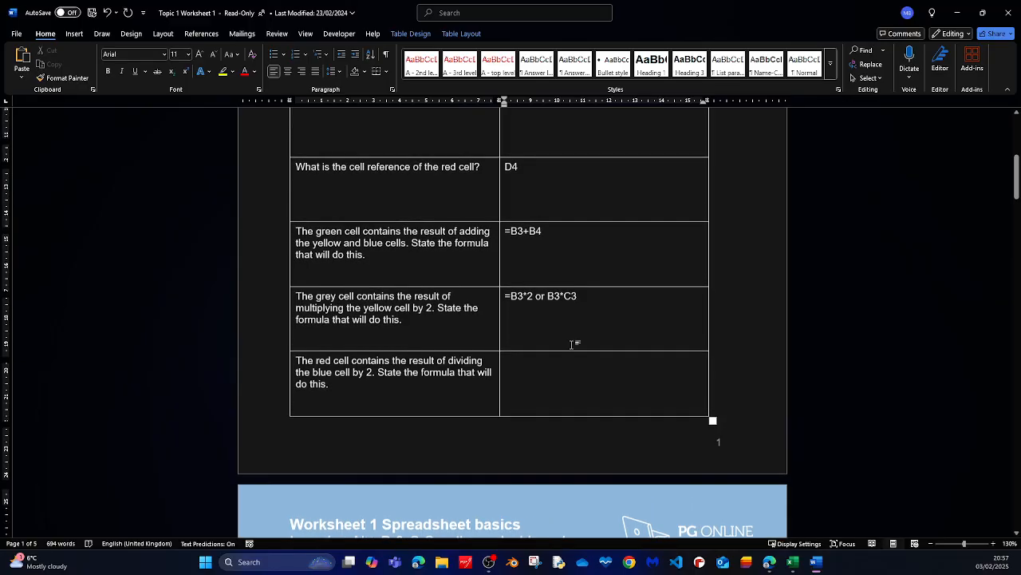
scroll(574, 342, "up", 5)
scroll(566, 388, "down", 2)
left_click_drag(579, 400, 506, 398)
key("ctrl+c")
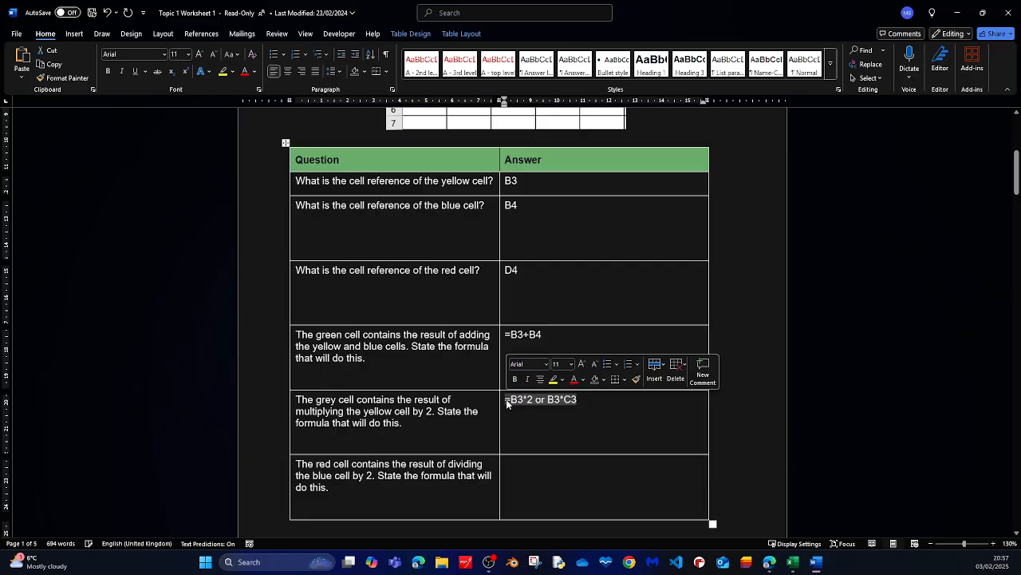
left_click(528, 466)
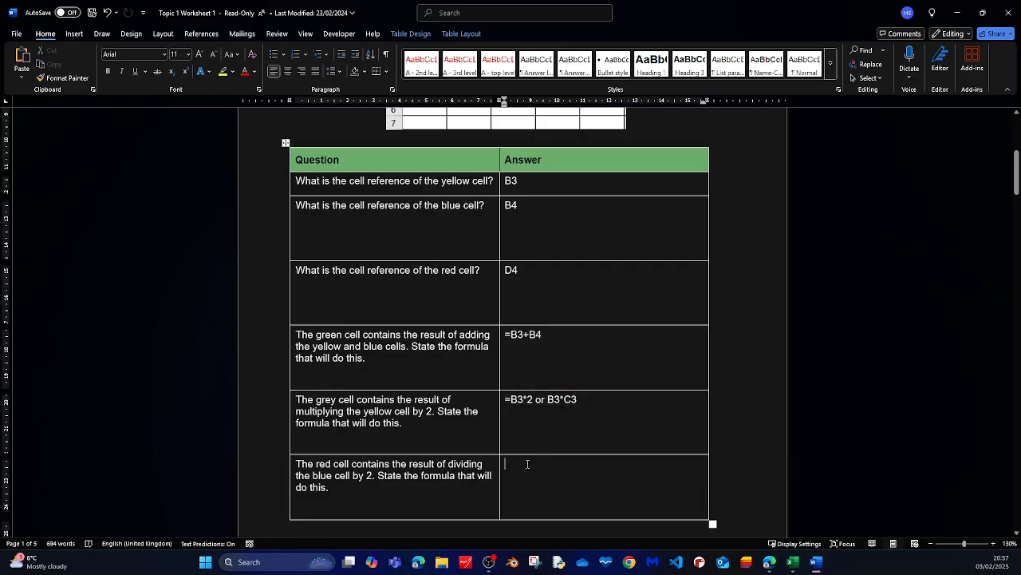
key("ctrl+v")
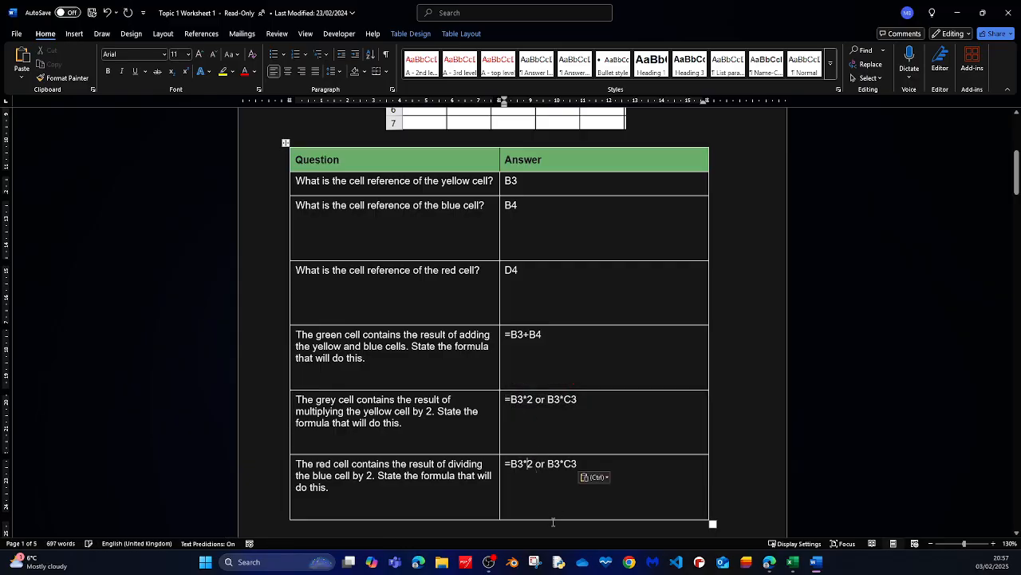
key("BackSpace")
type("/")
left_click(562, 469)
key("BackSpace")
type("/")
Review the completed Task 1 answers and the instructions that follow.
scroll(610, 435, "up", 1)
scroll(610, 436, "up", 4)
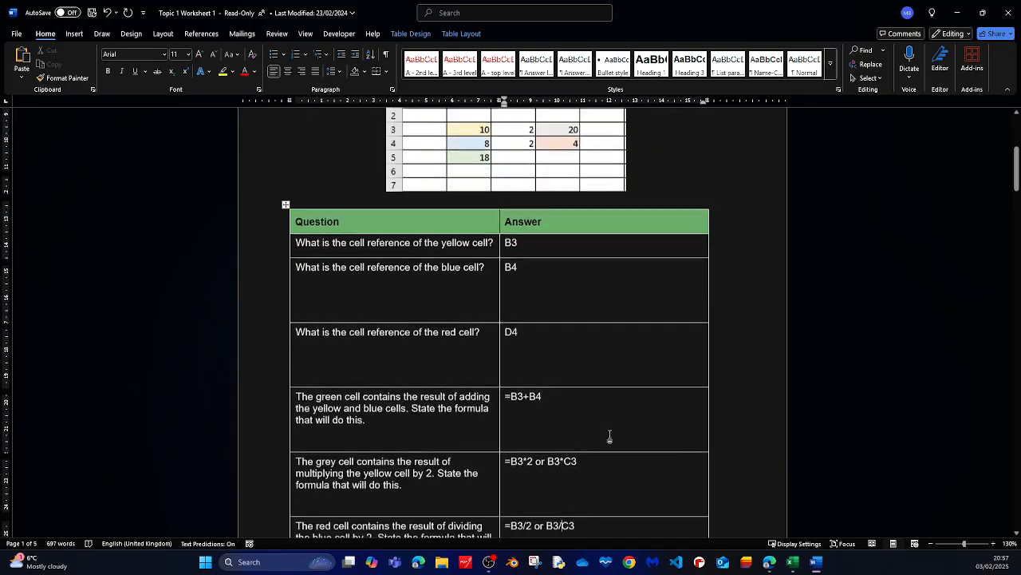
scroll(611, 276, "down", 7)
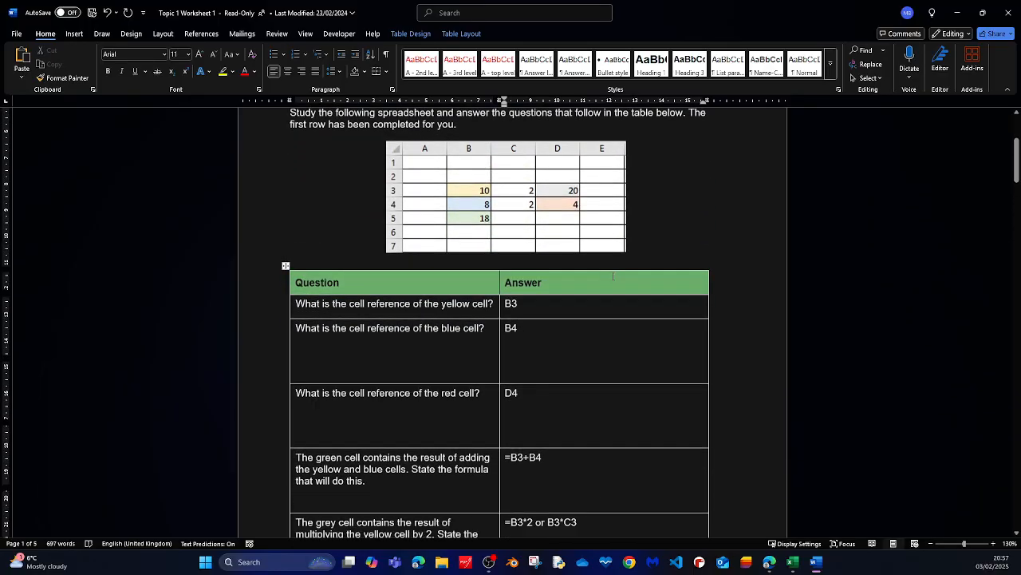
scroll(559, 306, "down", 4)
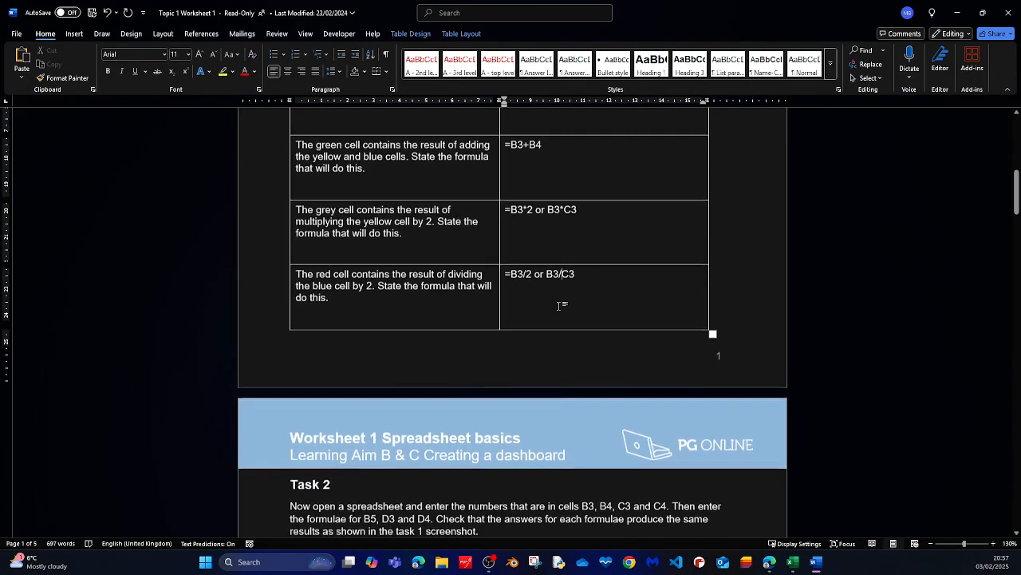
scroll(560, 306, "up", 10)
scroll(560, 307, "up", 3)
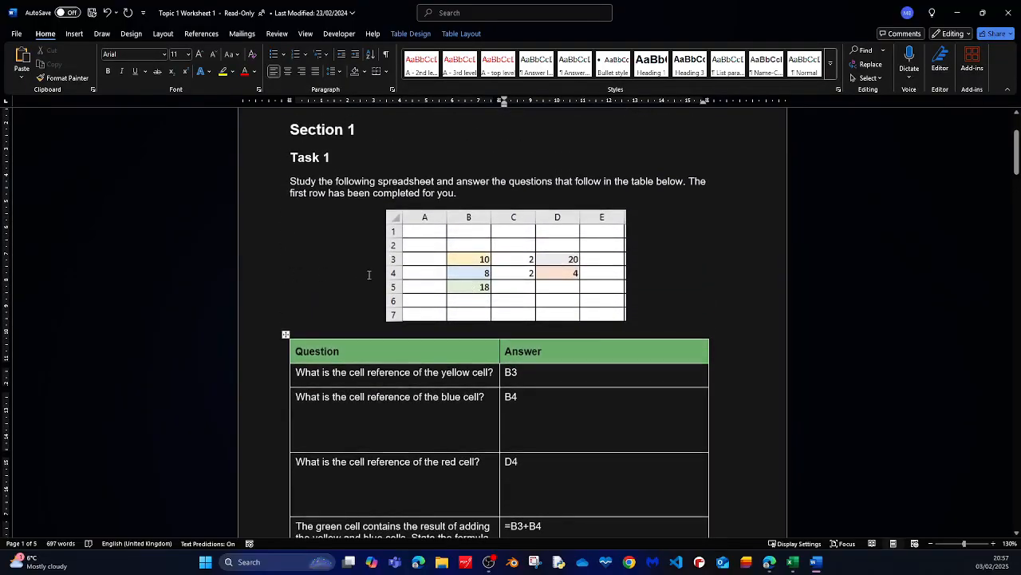
scroll(666, 289, "down", 1)
scroll(669, 292, "down", 5)
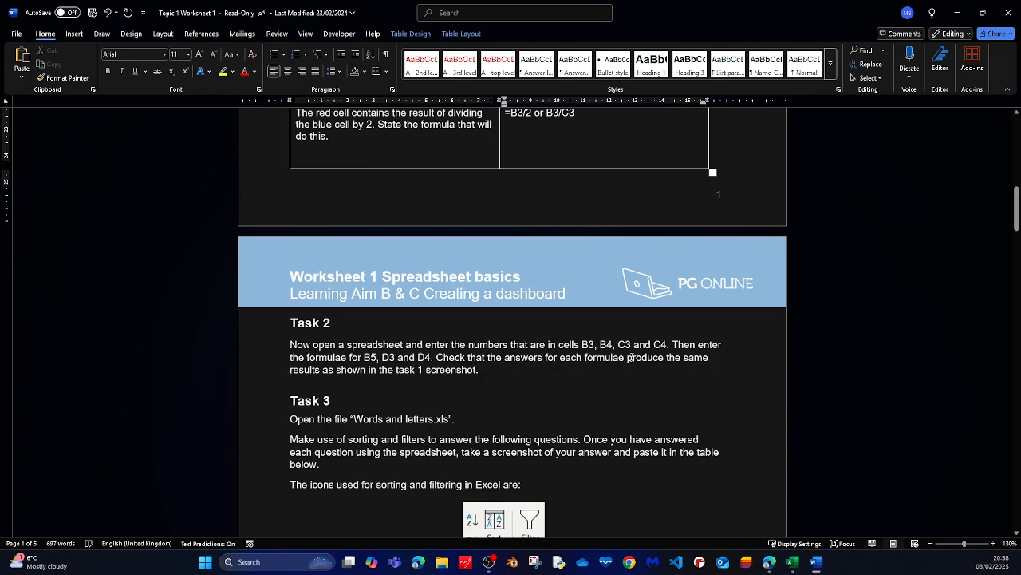
scroll(648, 357, "up", 7)
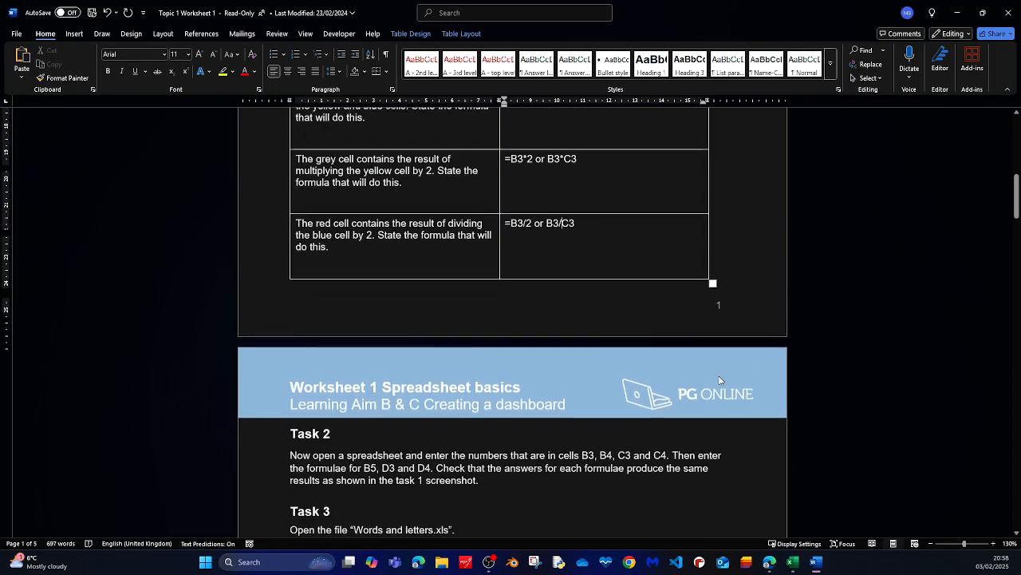
scroll(727, 367, "up", 1)
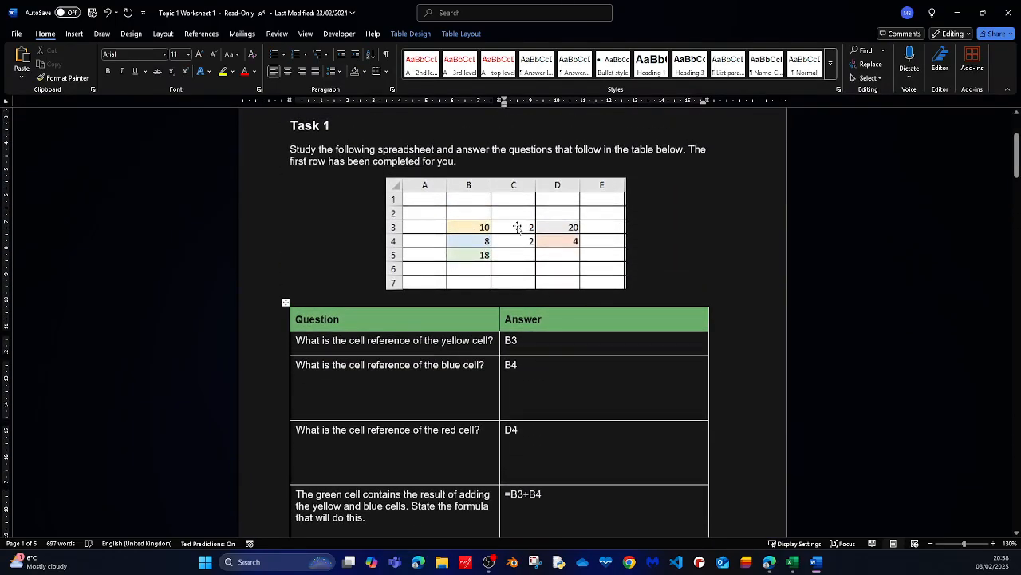
scroll(678, 344, "down", 3)
scroll(677, 344, "up", 1)
scroll(679, 365, "down", 5)
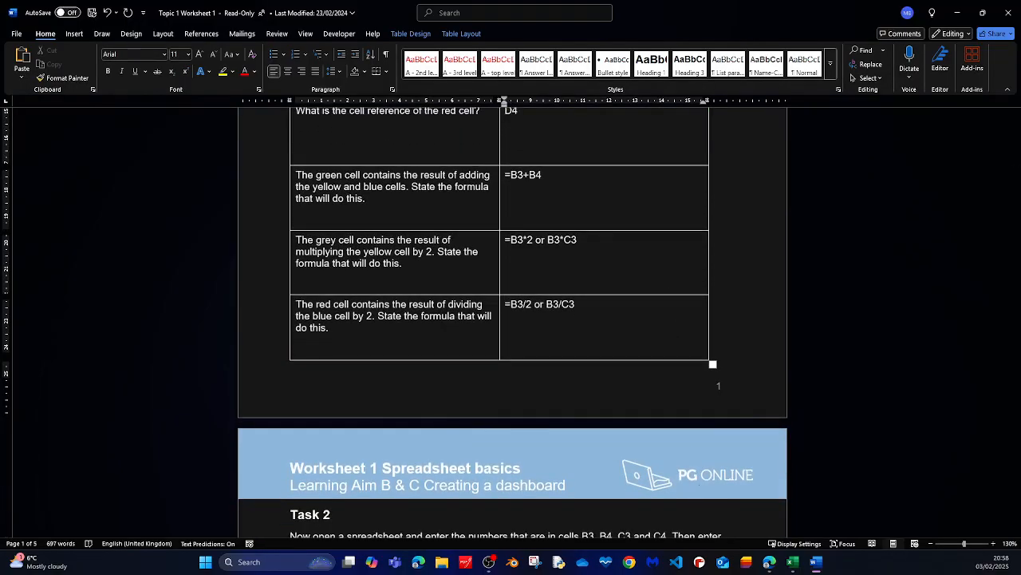
Switch to Excel and add a new blank sheet beside the Letters sheet.
left_click(793, 562)
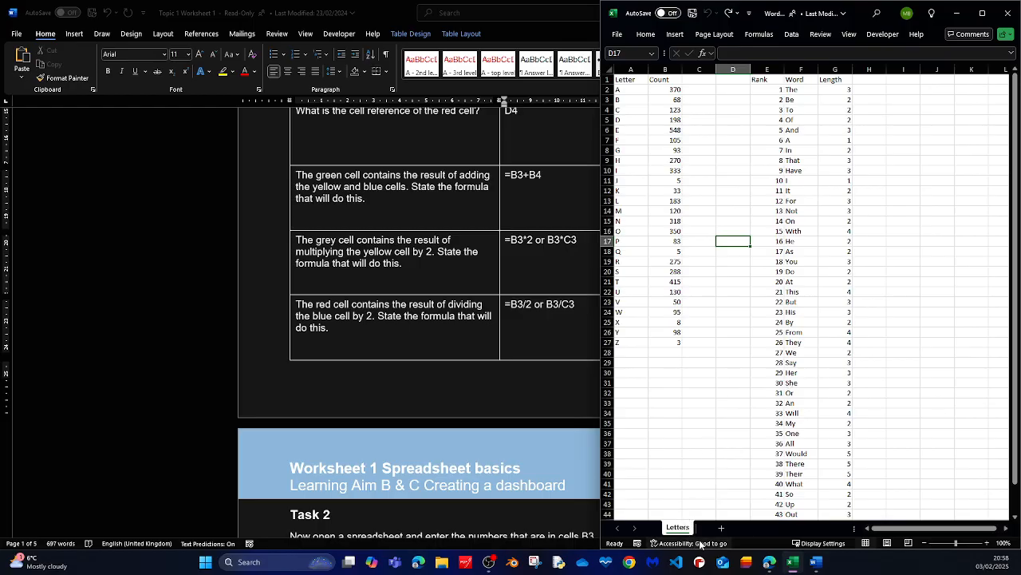
left_click(721, 527)
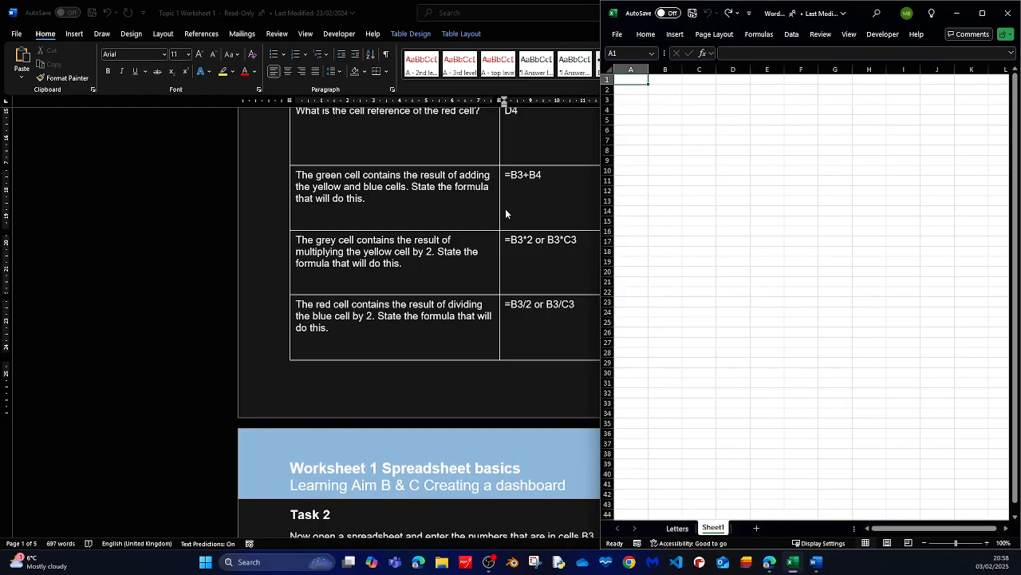
Arrange the worksheet document and the Excel workbook side by side on screen, each taking half.
scroll(499, 220, "down", 5)
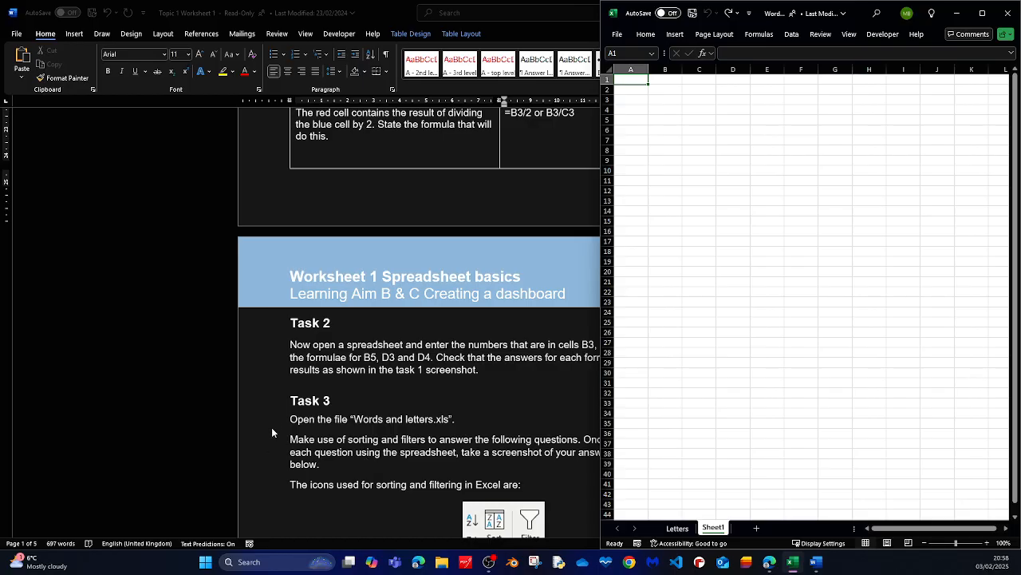
scroll(199, 426, "down", 2)
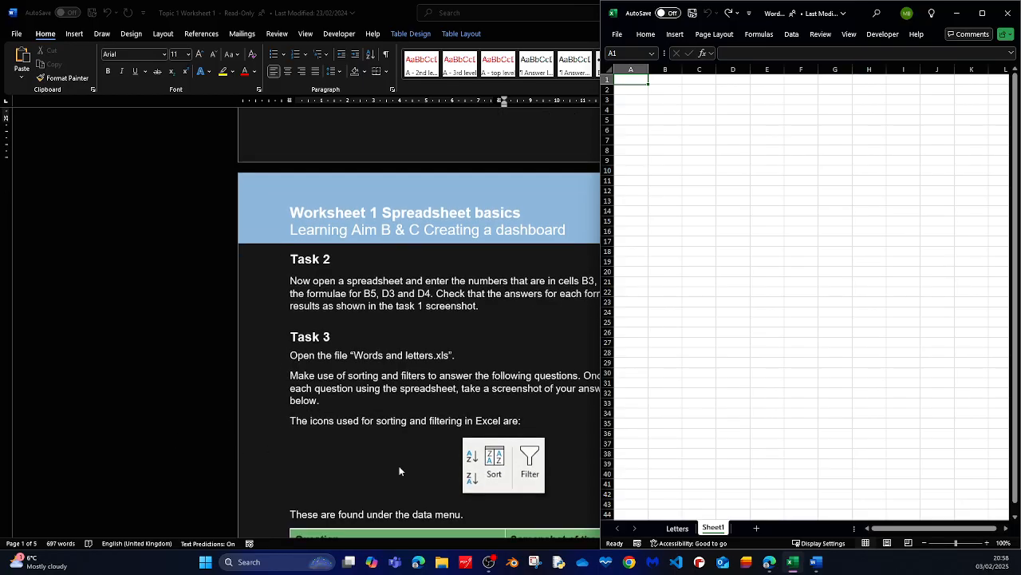
left_click(572, 547)
mouse_move(983, 22)
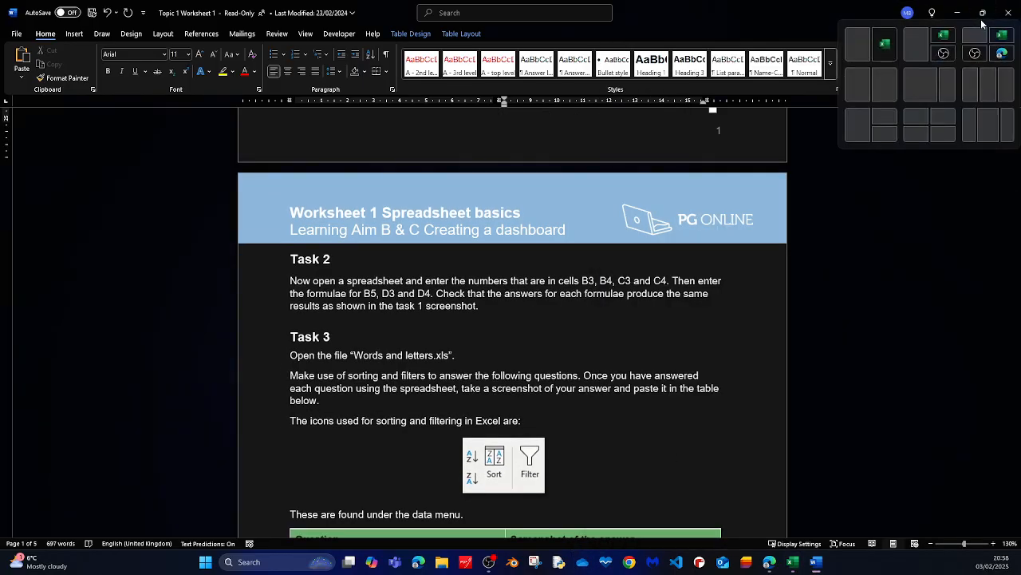
left_click(863, 97)
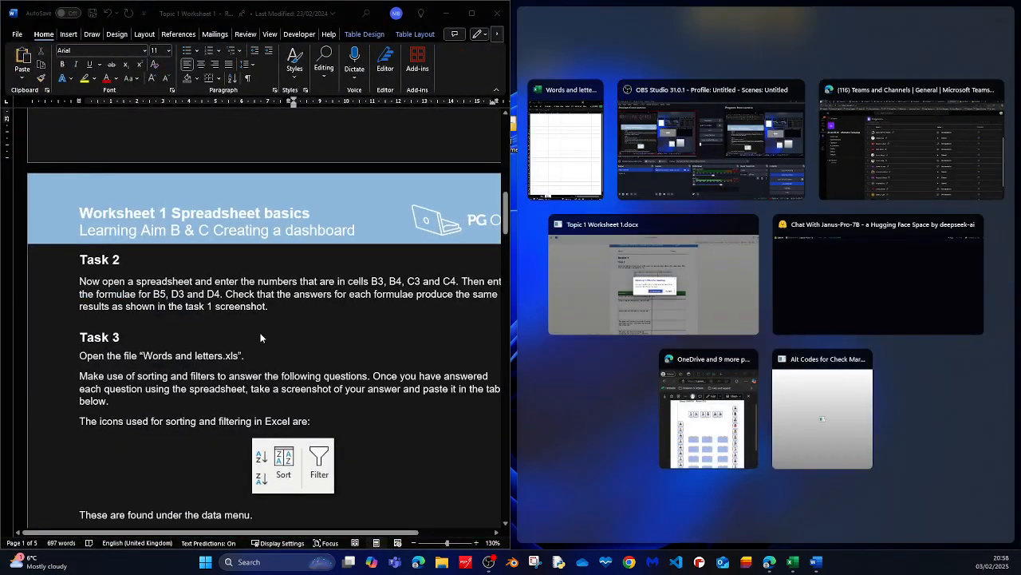
left_click(565, 155)
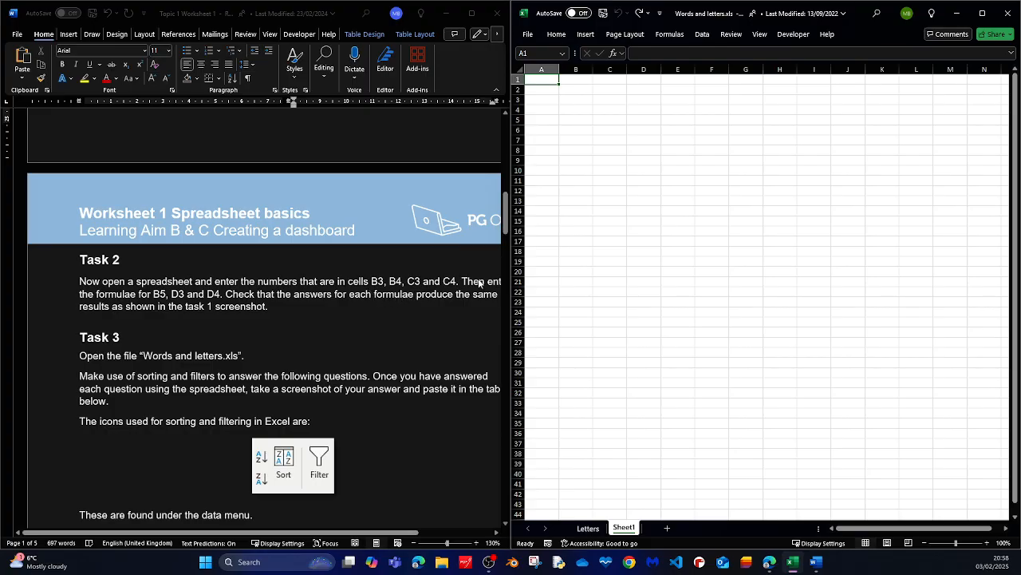
Enter 10 in B3, 8 in B4, 2 in C3 and 2 in C4 on the new sheet.
left_click(575, 101)
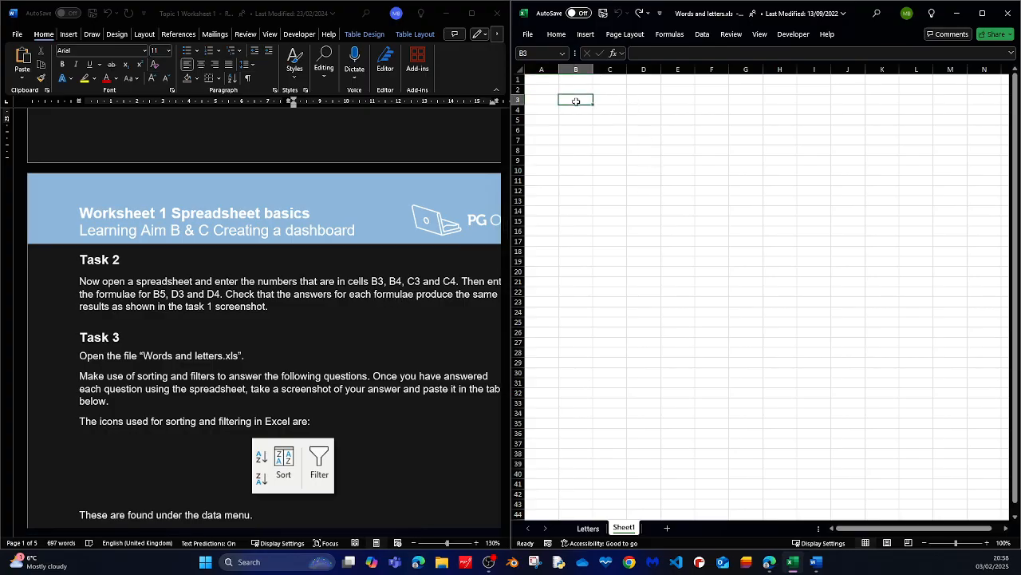
type("10")
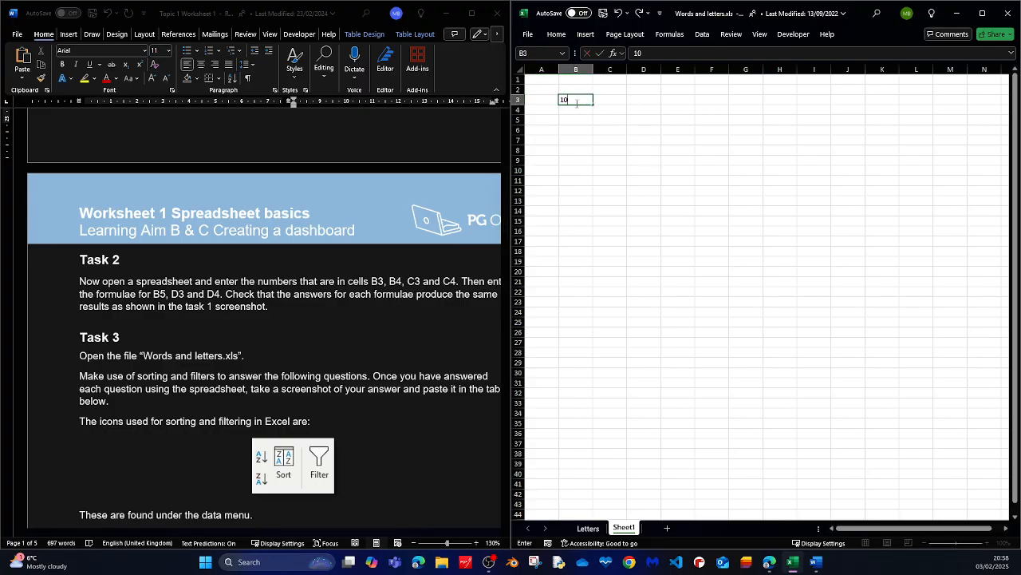
left_click(589, 110)
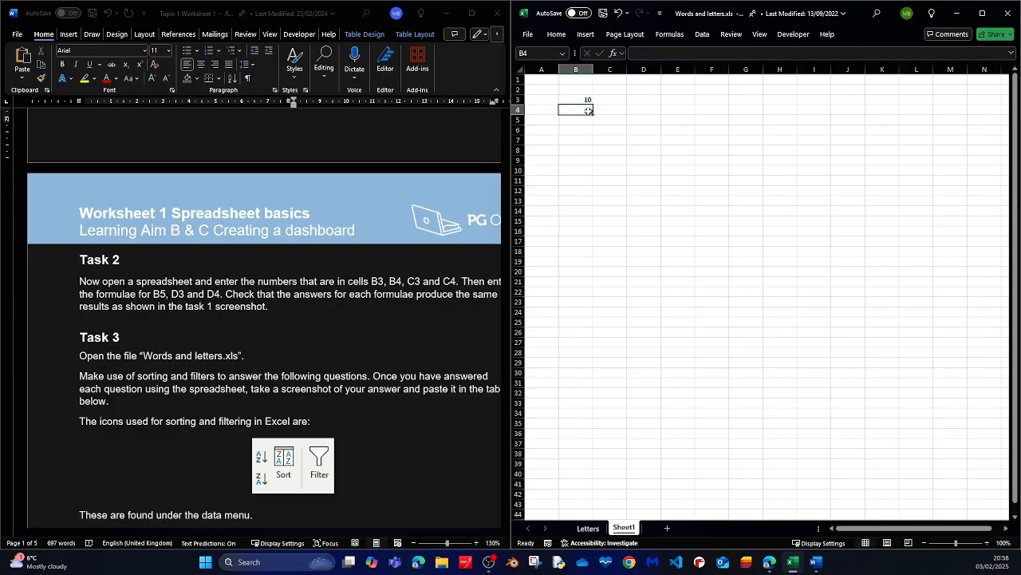
type("8")
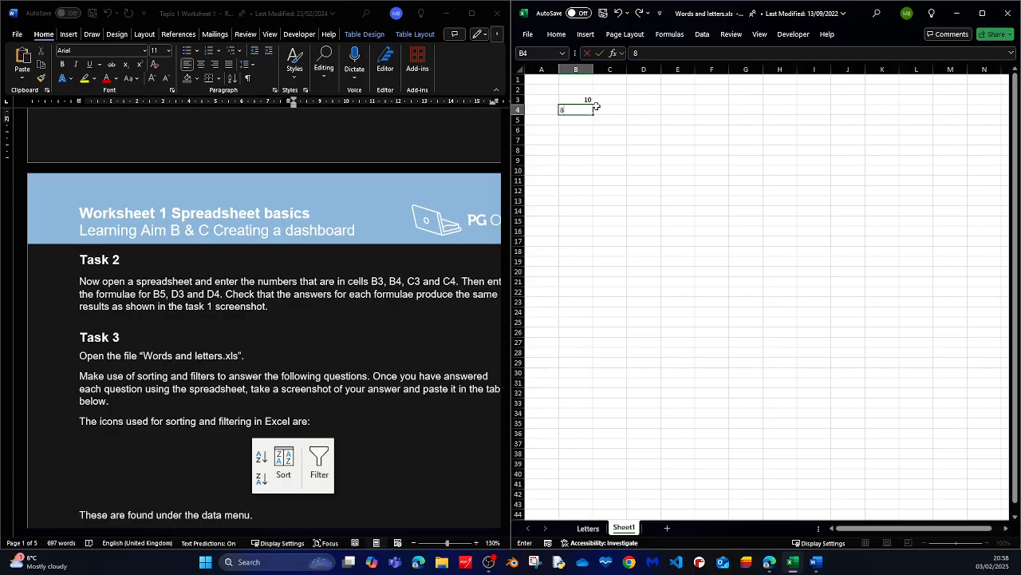
left_click(607, 101)
type("2")
left_click(626, 111)
type("2")
left_click(636, 151)
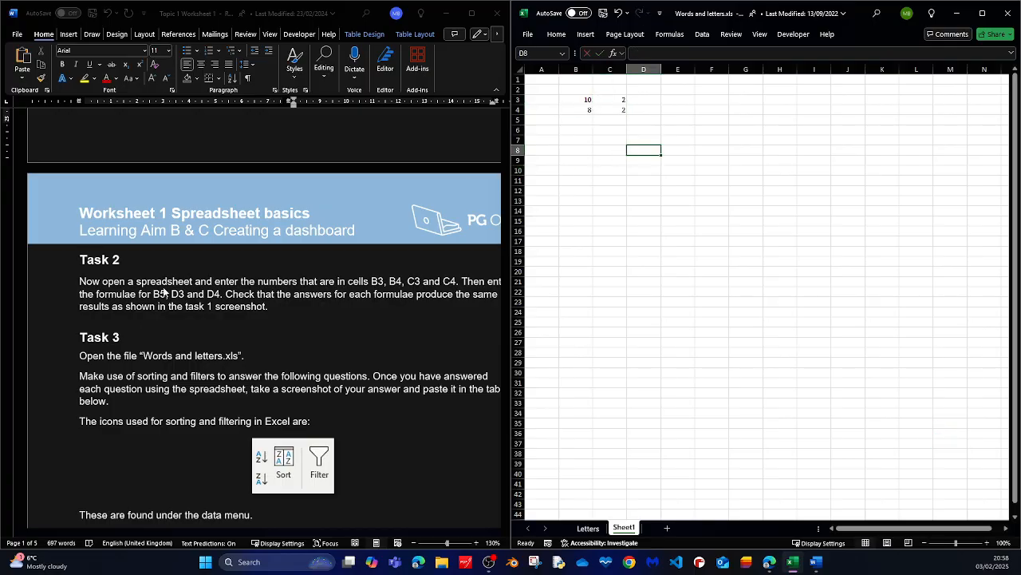
Review the Task 1 spreadsheet screenshot and answer table in the worksheet.
scroll(244, 303, "up", 5)
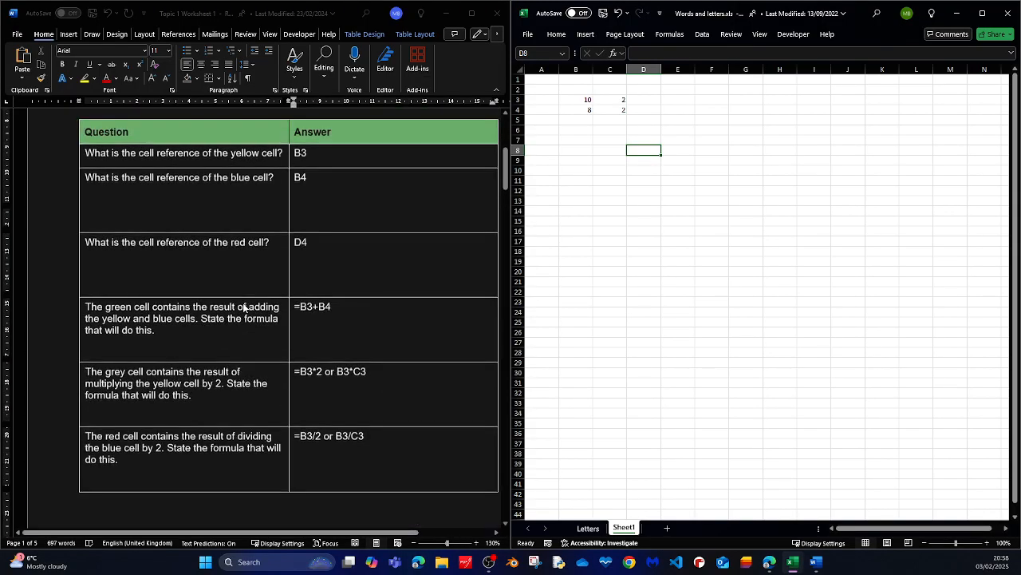
scroll(244, 307, "up", 5)
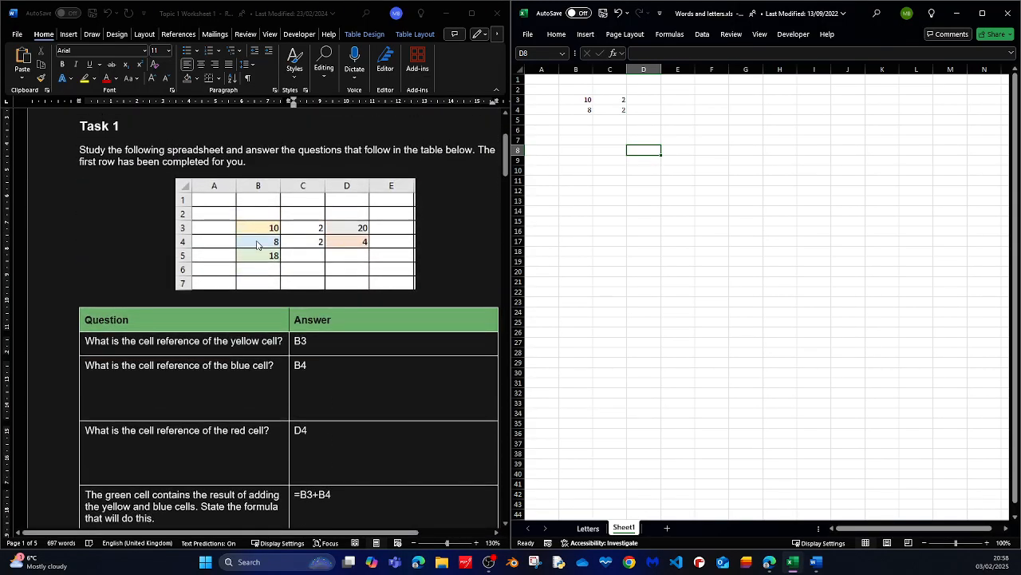
scroll(315, 246, "down", 15)
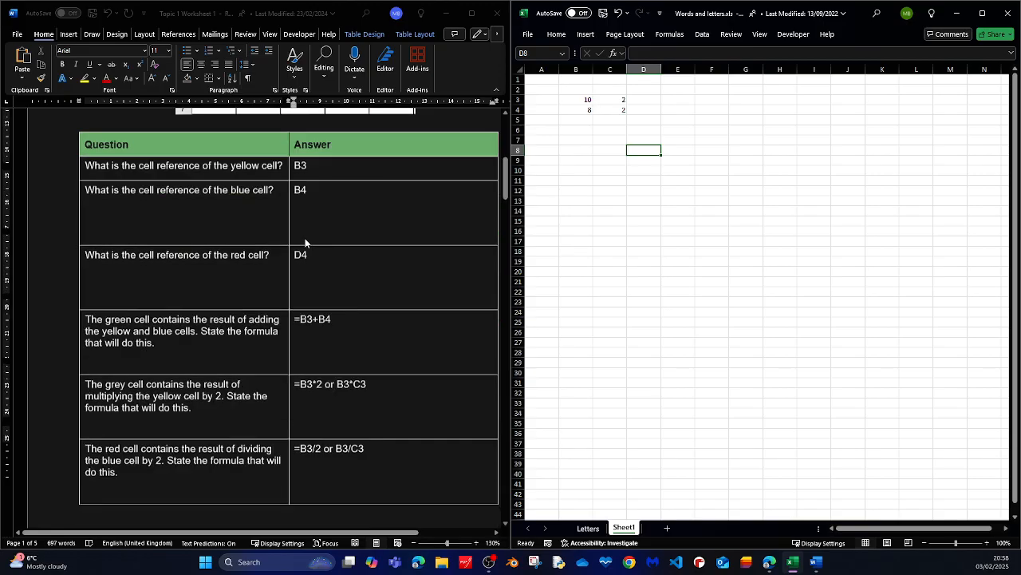
scroll(298, 238, "down", 7)
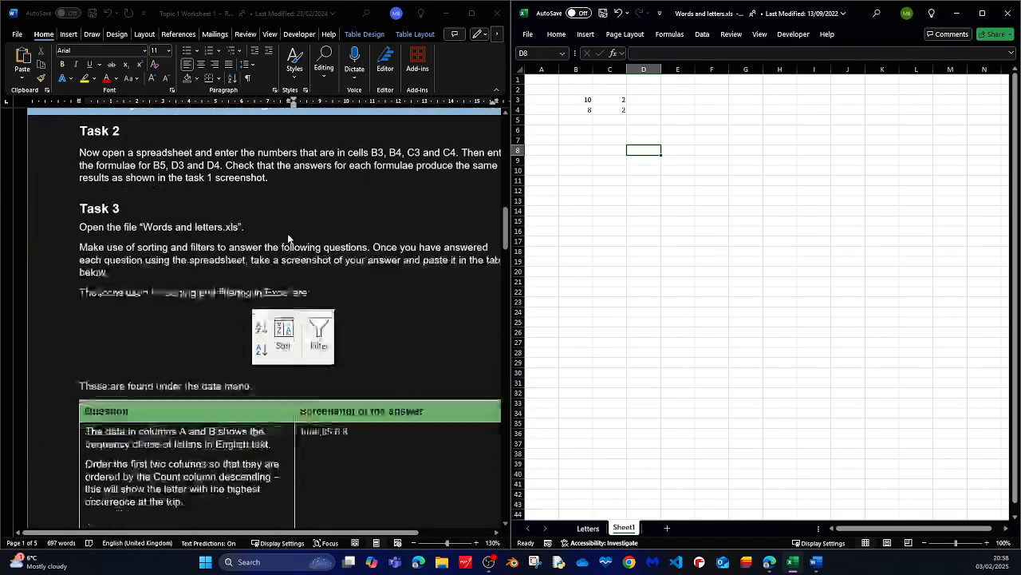
scroll(216, 269, "up", 5)
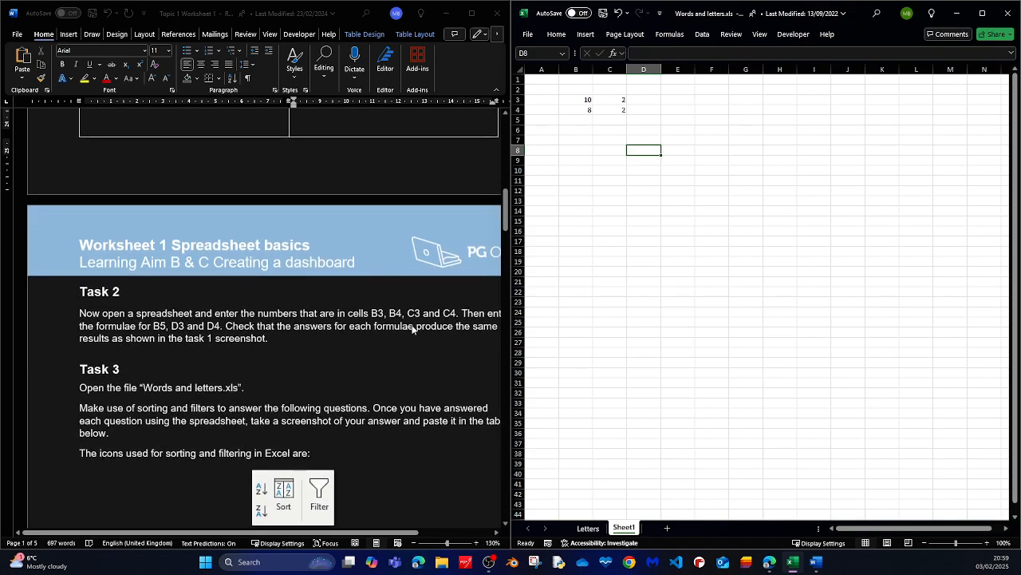
left_click_drag(287, 533, 331, 532)
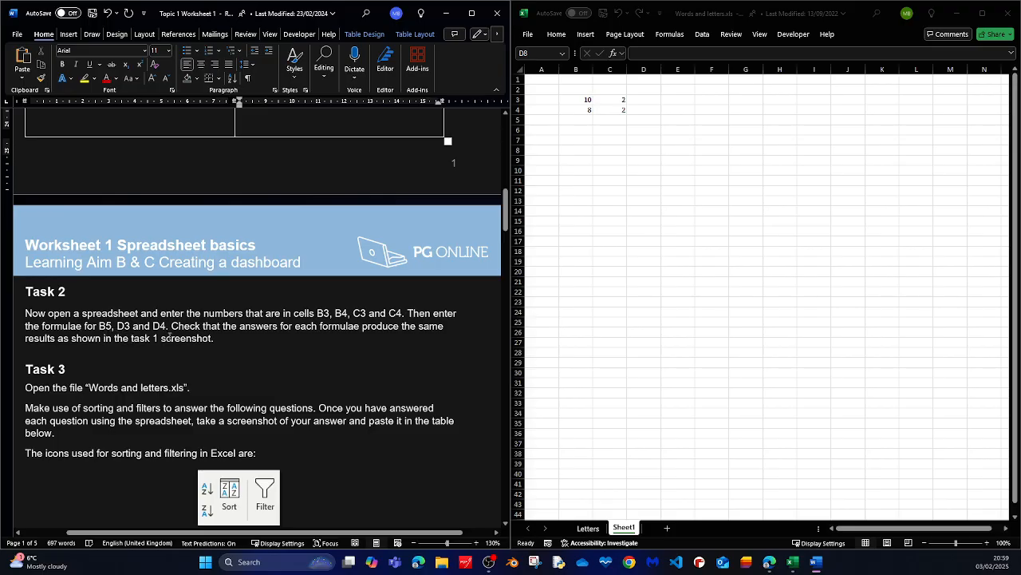
scroll(245, 341, "up", 15)
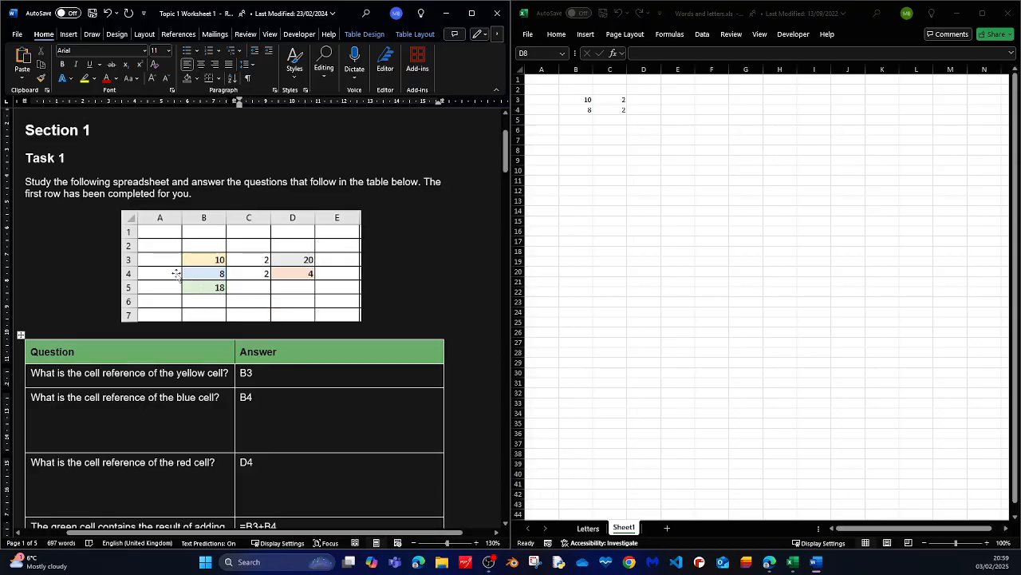
Enter the formula =B3+B4 in cell B5.
left_click(578, 120)
left_click(576, 119)
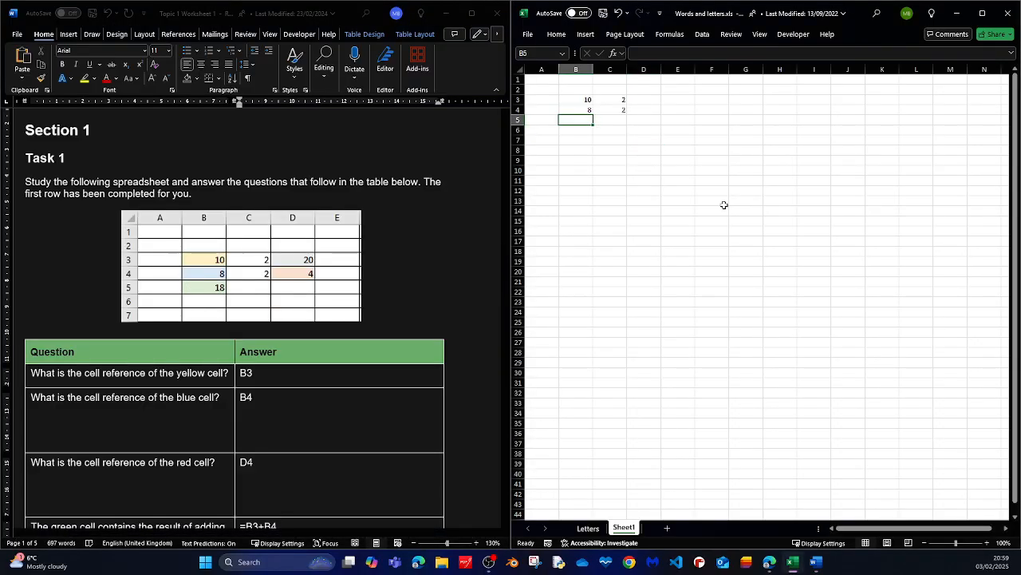
type("=")
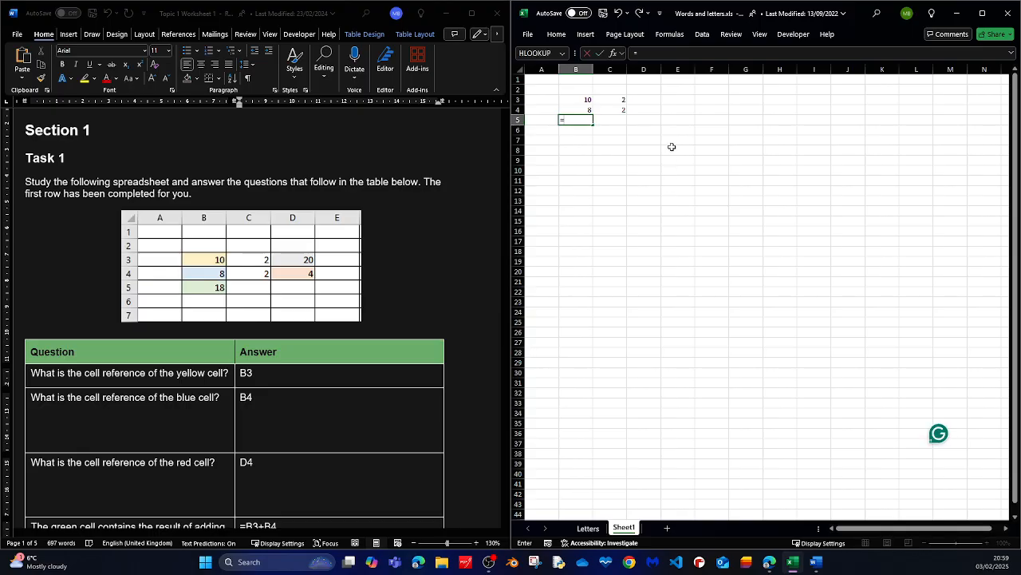
left_click(586, 101)
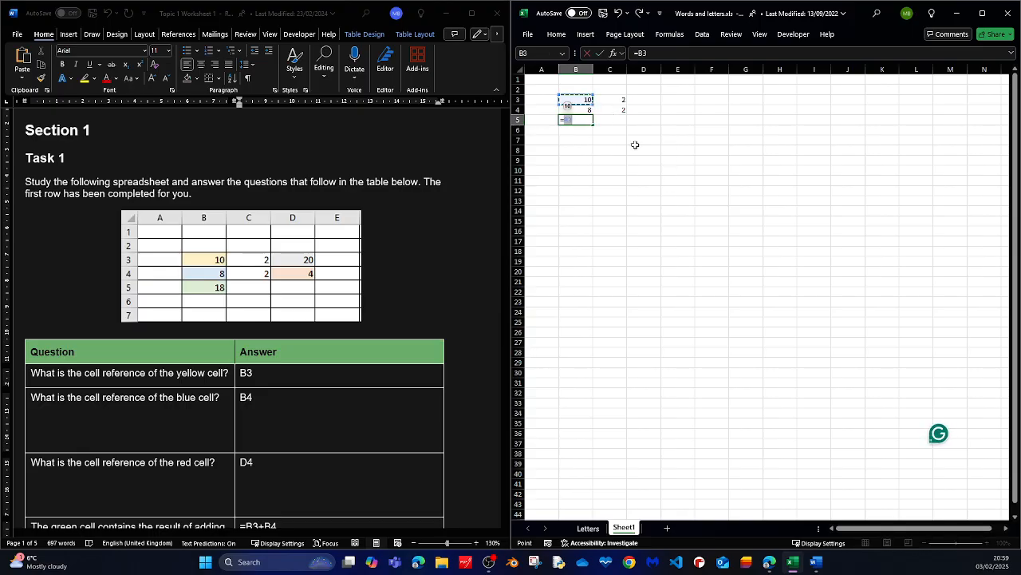
type("+")
left_click(585, 110)
key("Return")
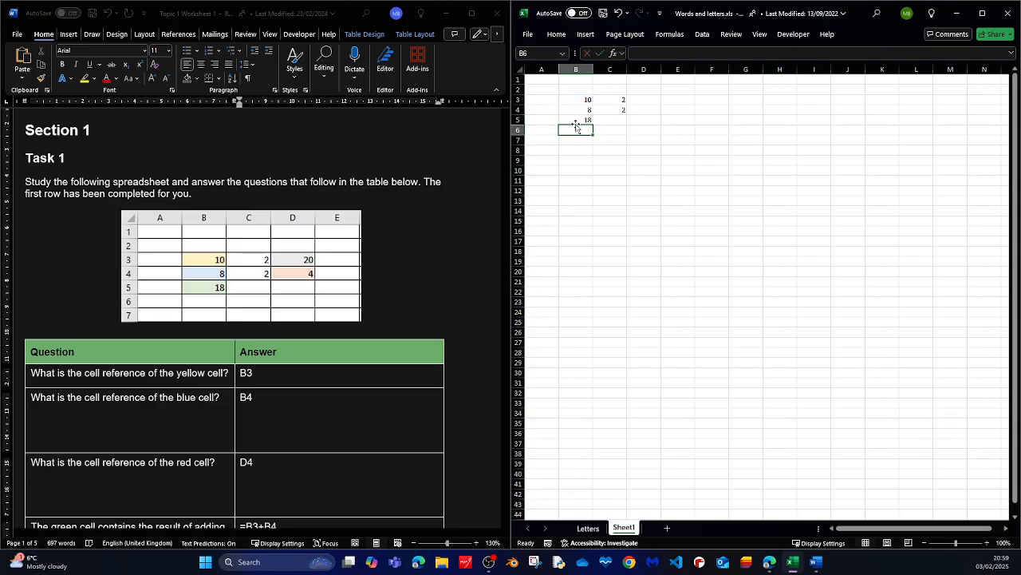
Re-read the Task 1 formula answers and the Task 2 instructions in the worksheet.
scroll(299, 329, "down", 6)
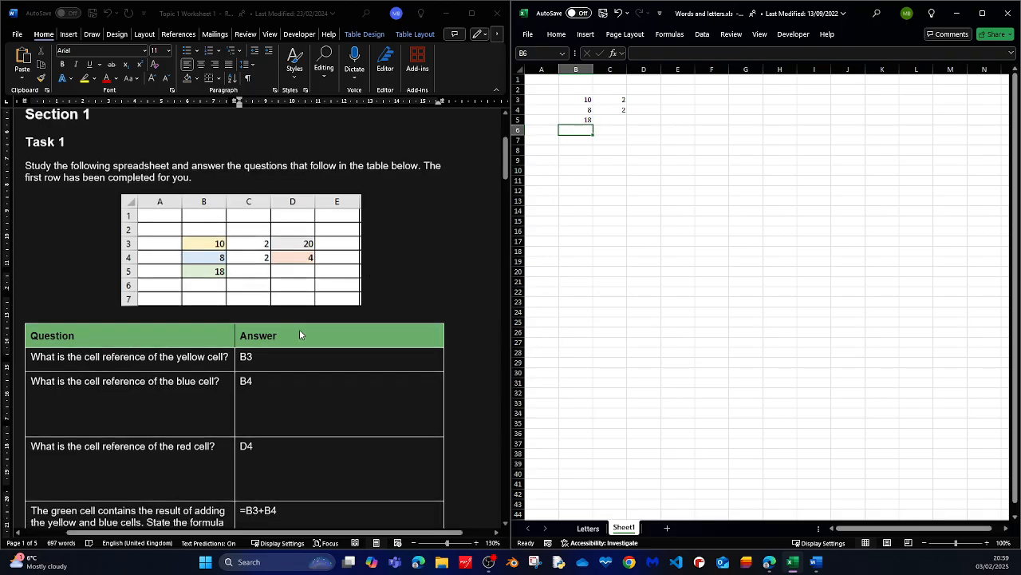
scroll(301, 329, "down", 4)
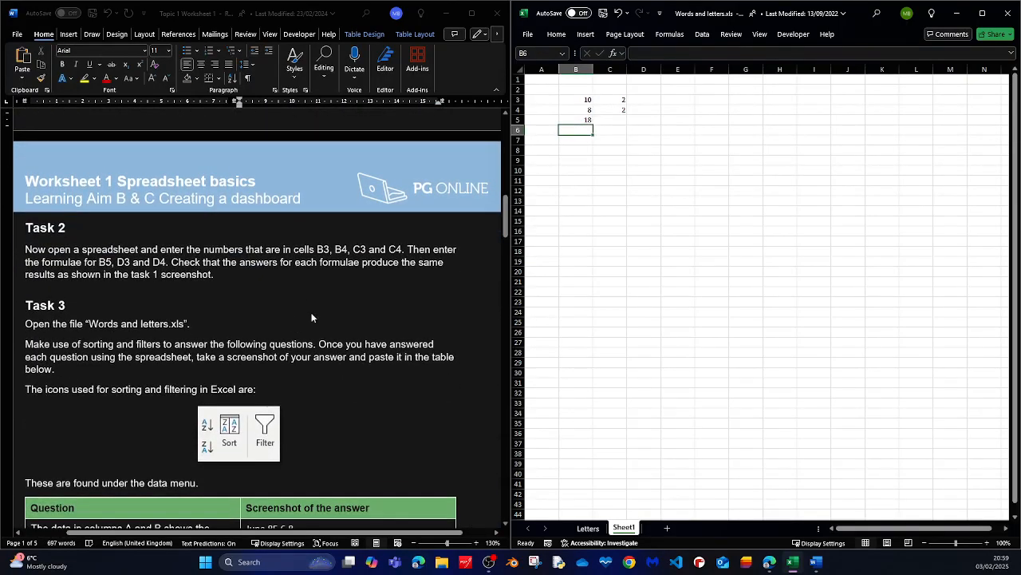
scroll(288, 276, "up", 7)
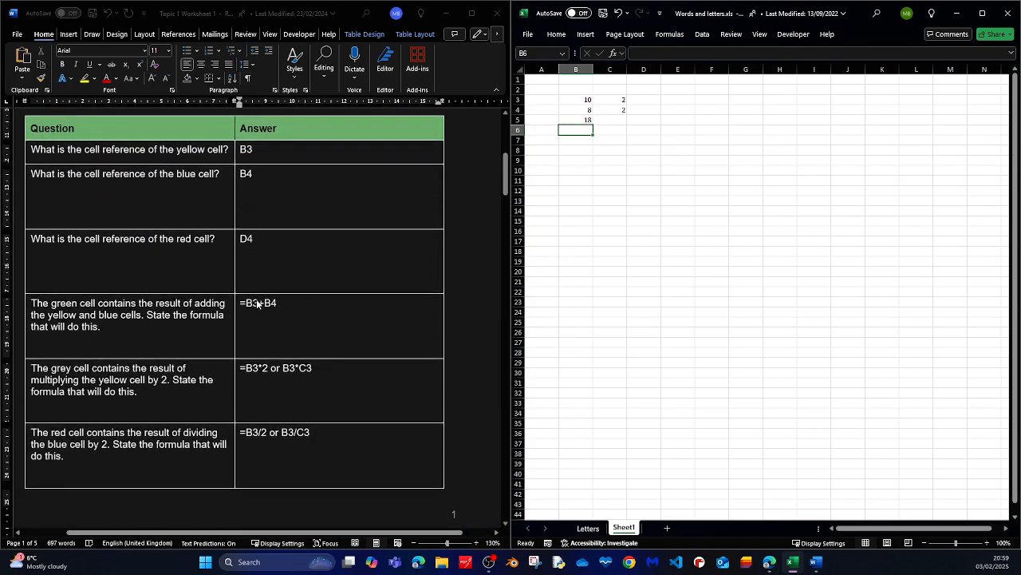
scroll(275, 297, "down", 1)
scroll(275, 299, "down", 5)
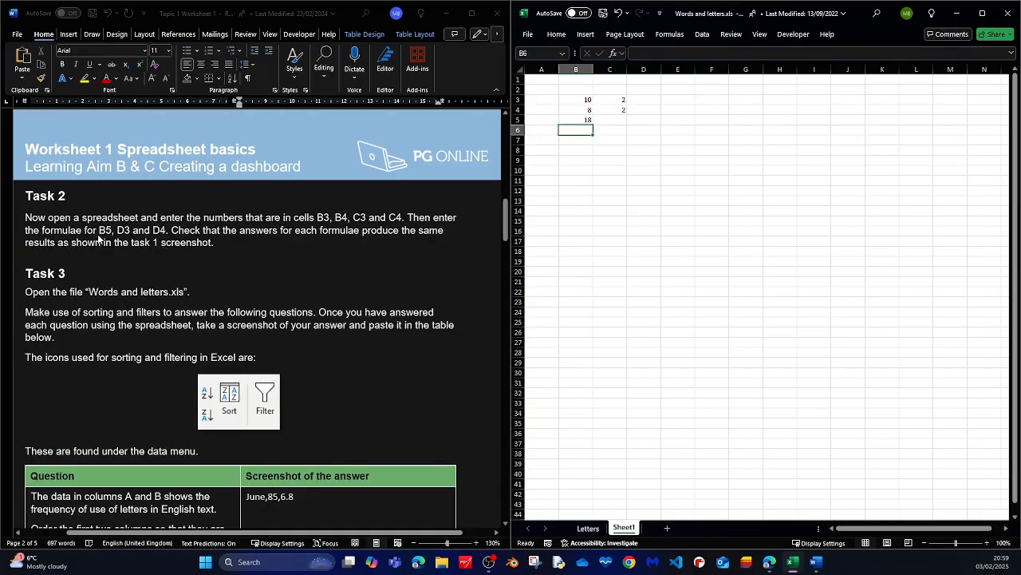
scroll(239, 259, "down", 2)
scroll(242, 260, "up", 10)
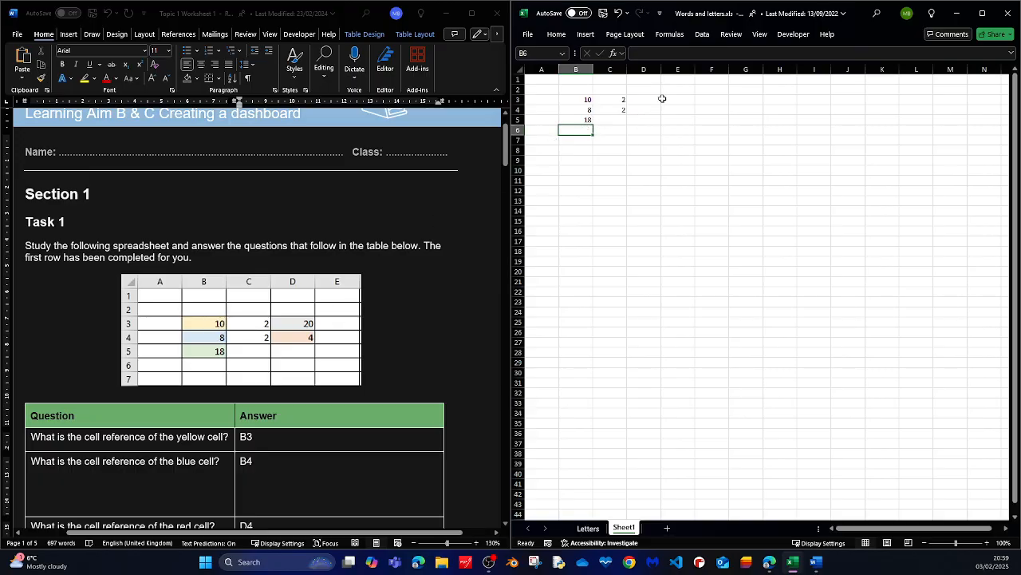
Enter the formula =B3*2 in cell D3.
left_click(657, 99)
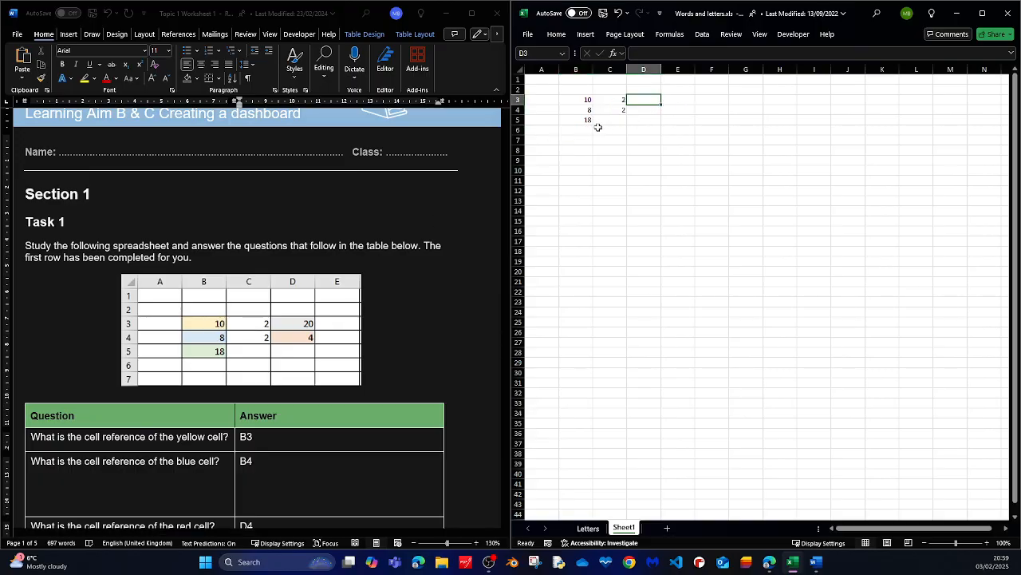
type("=")
left_click(577, 99)
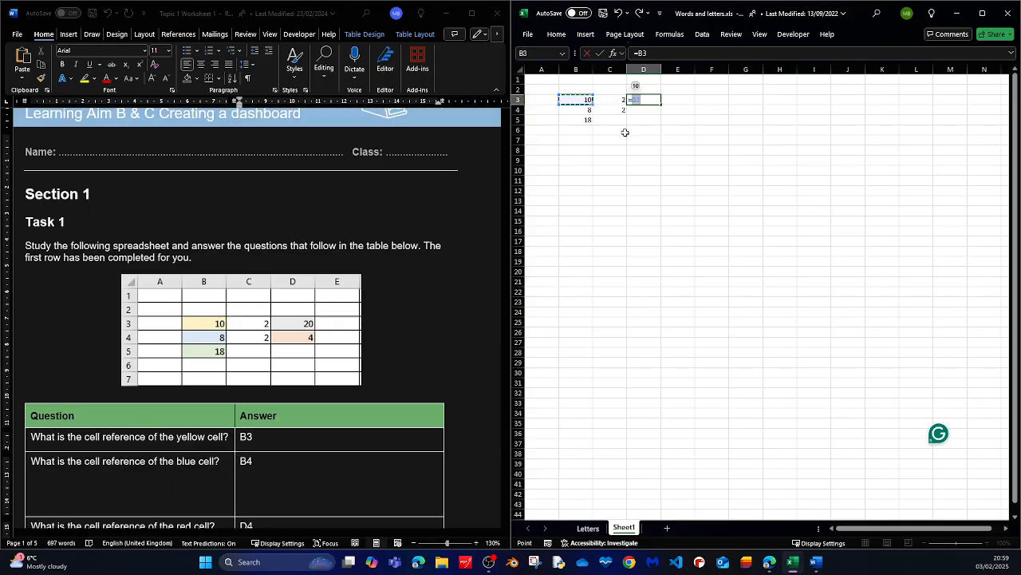
type("*2")
key("Return")
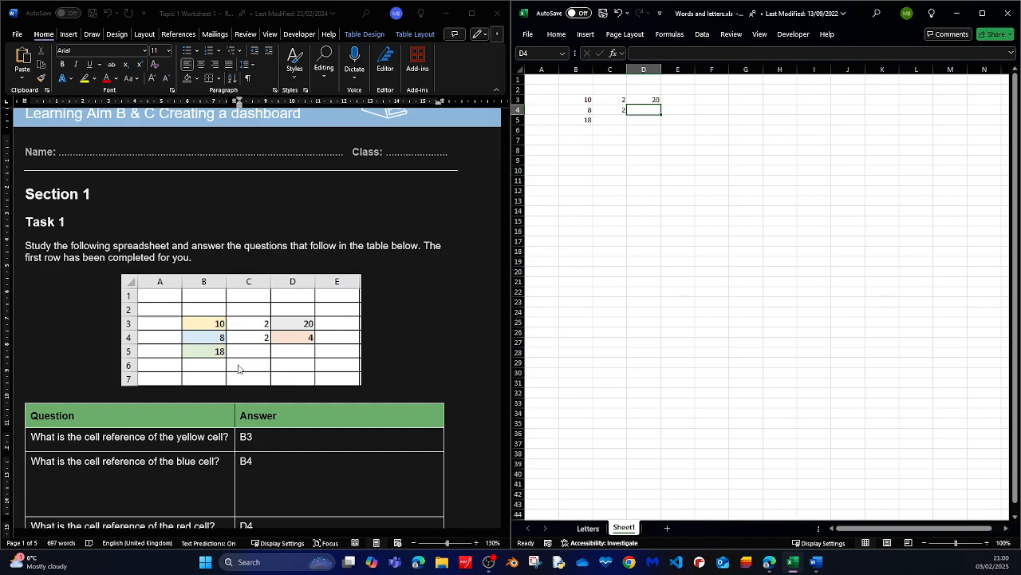
Enter the formula =B3/2 in cell D4 and reselect it to inspect the formula.
scroll(295, 387, "down", 2)
scroll(288, 395, "down", 4)
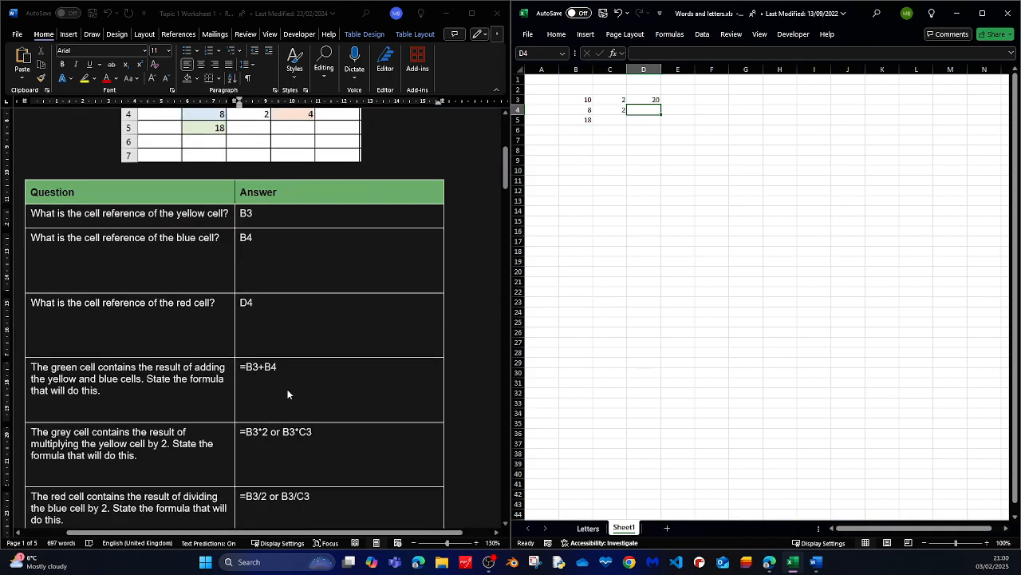
scroll(410, 333, "up", 3)
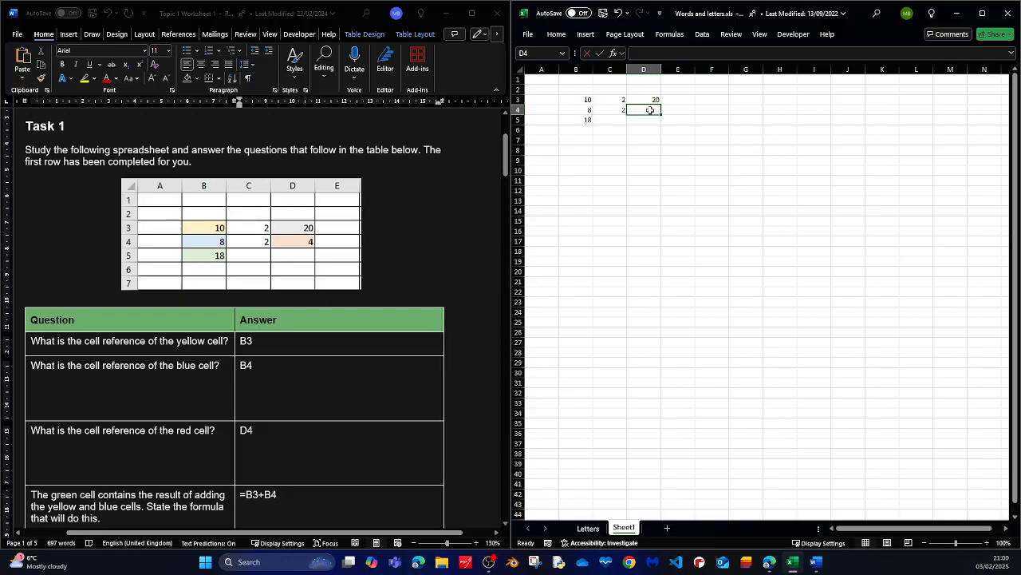
type("=B")
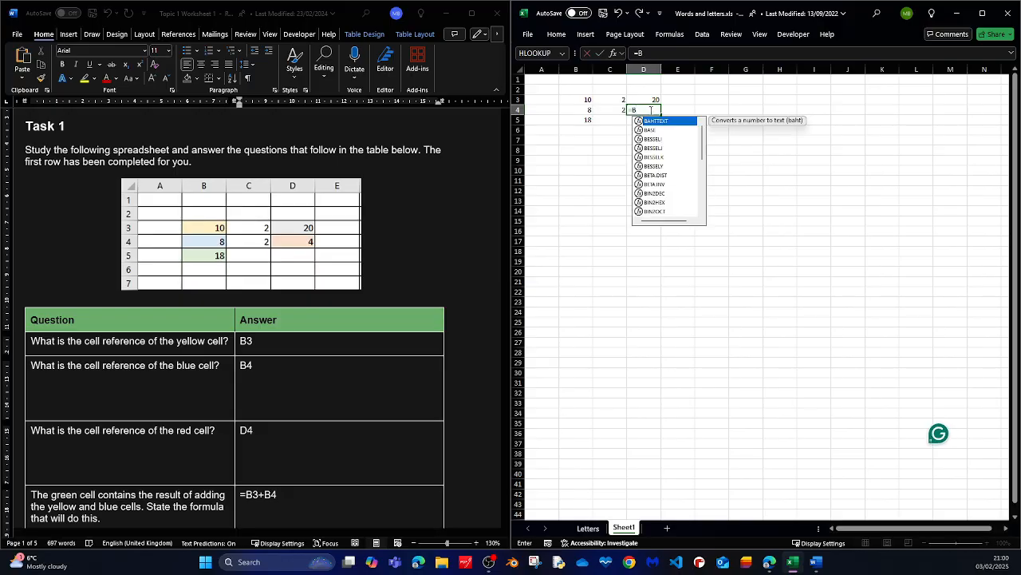
type("3")
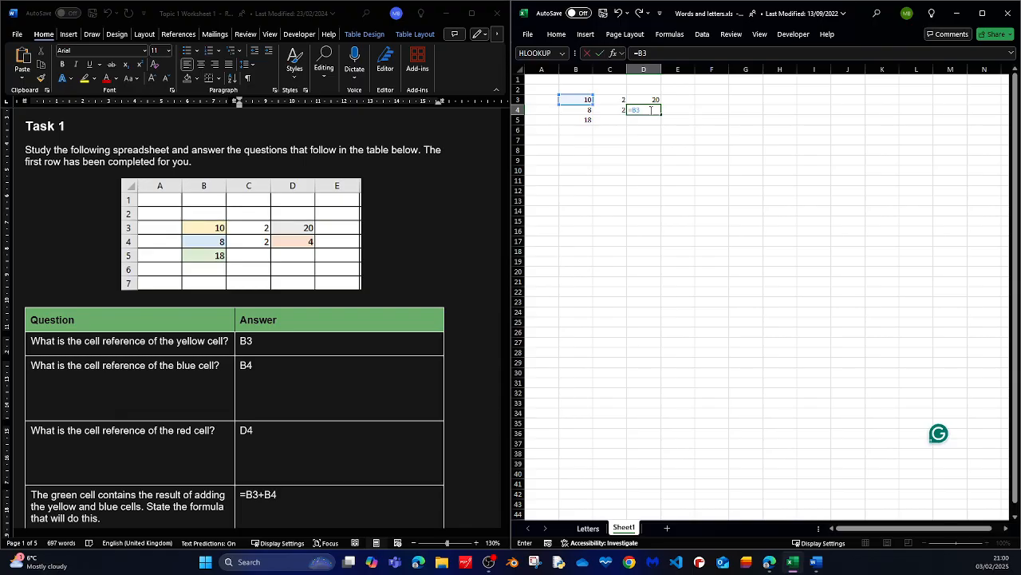
type("/2")
key("Return")
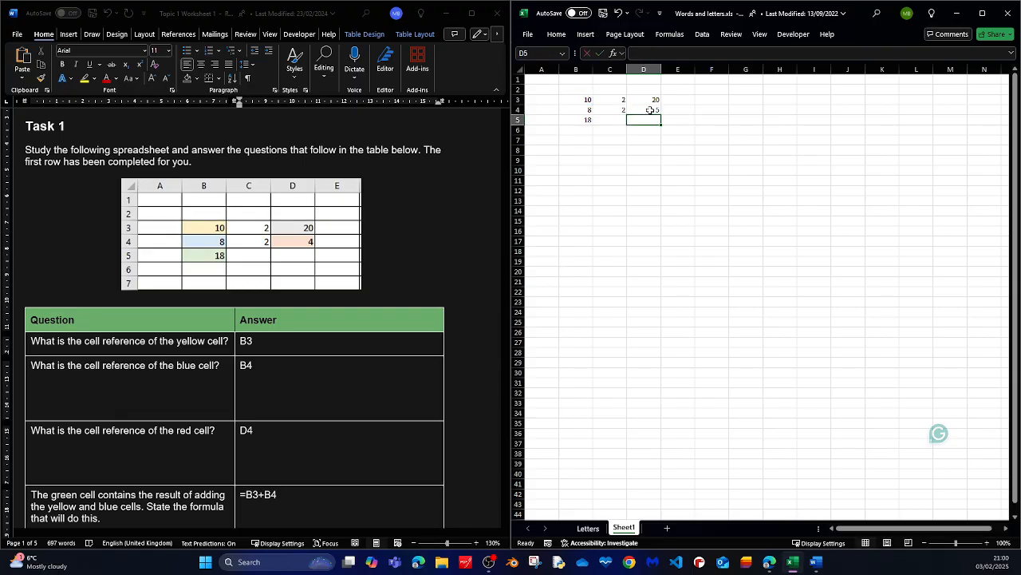
left_click(641, 110)
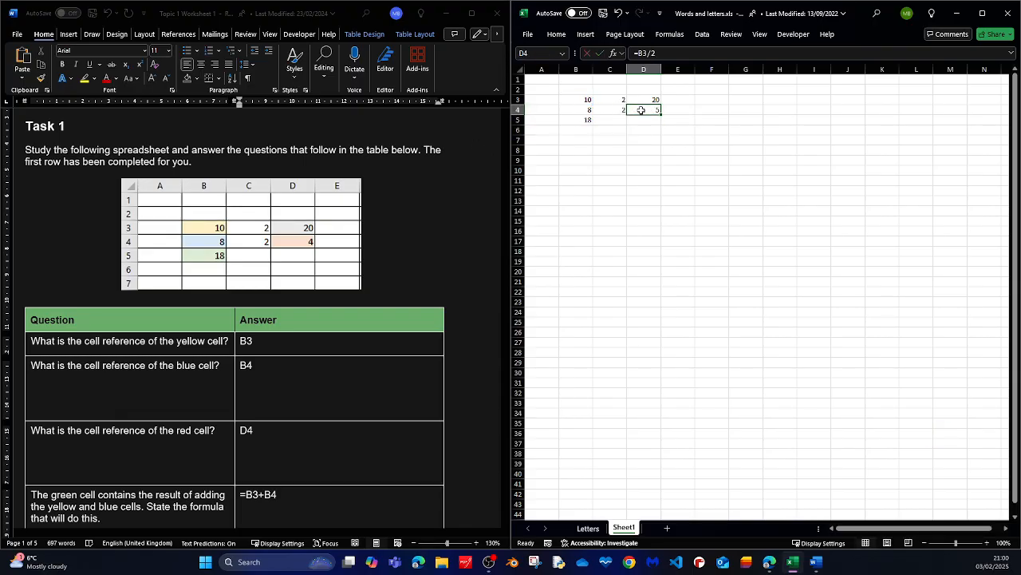
Change the formula in D4 to =B4/2, then review the formulas in B5, D3 and D4 against Task 2.
double_click(643, 110)
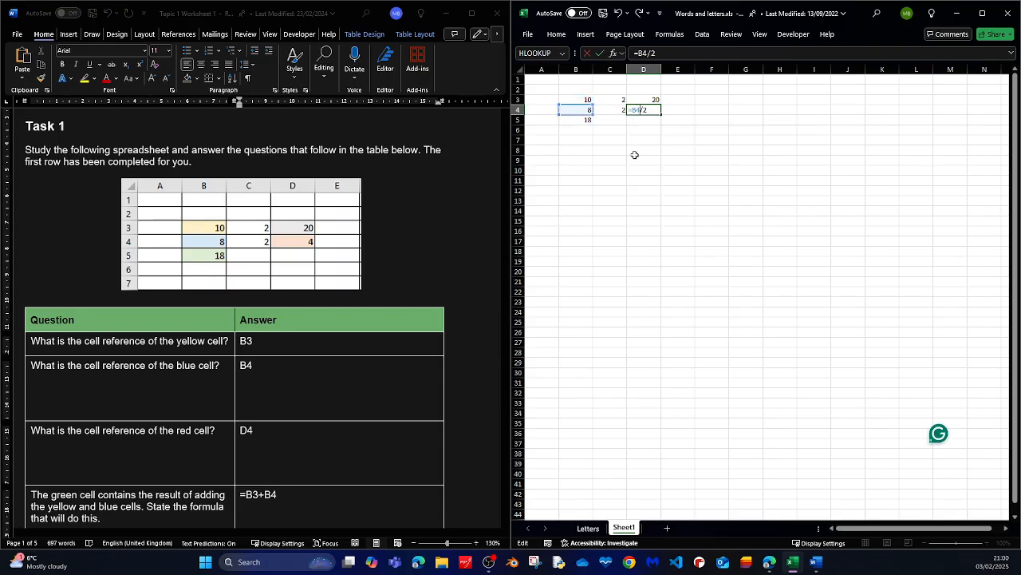
key("Return")
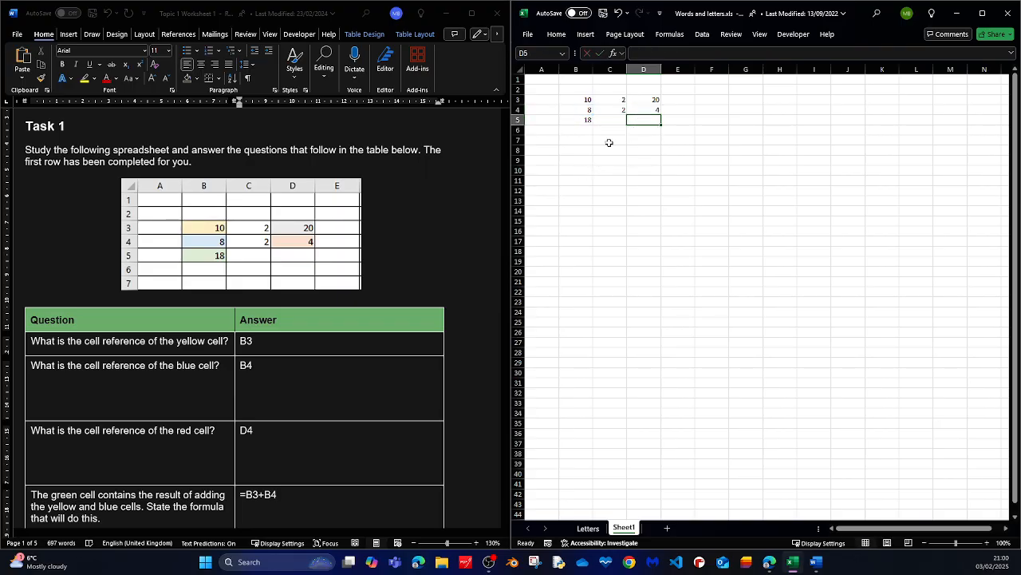
scroll(189, 219, "down", 10)
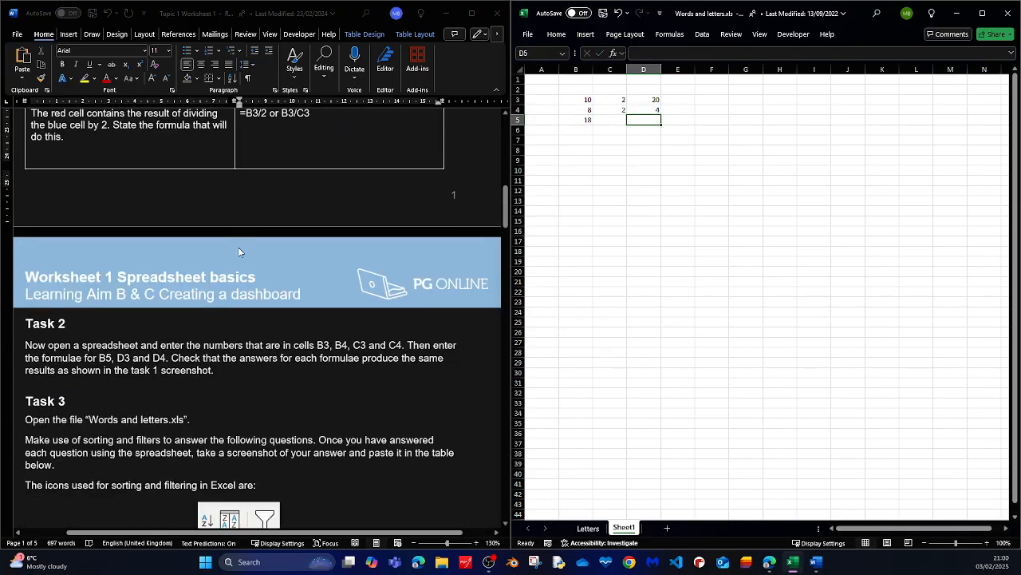
scroll(213, 268, "down", 2)
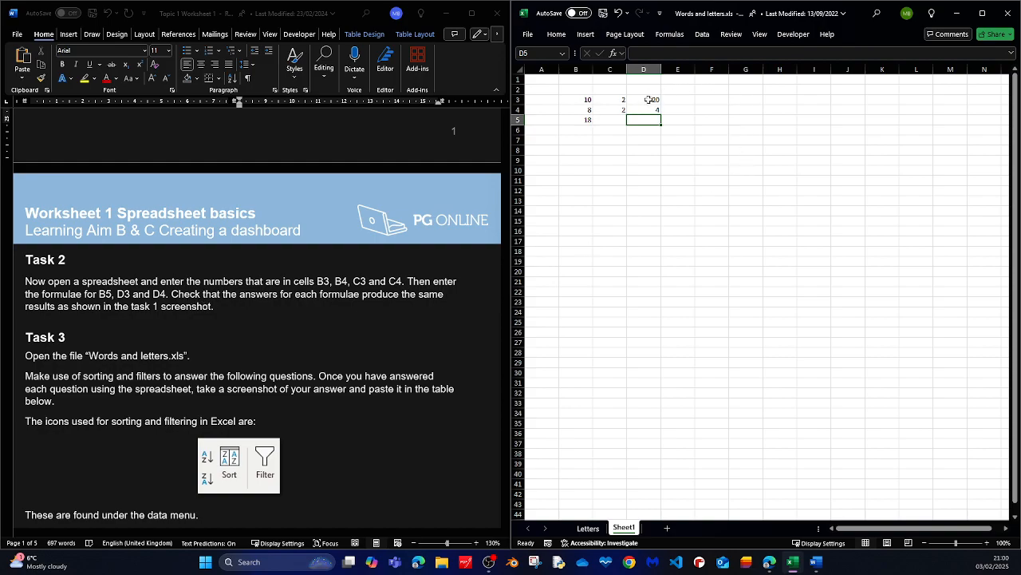
left_click(586, 118)
left_click(643, 100)
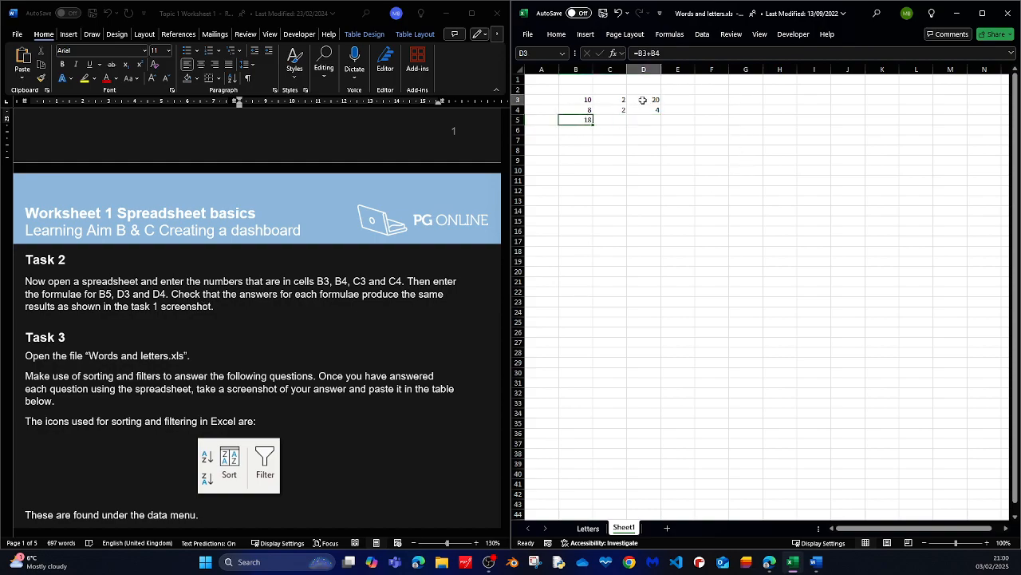
left_click(651, 113)
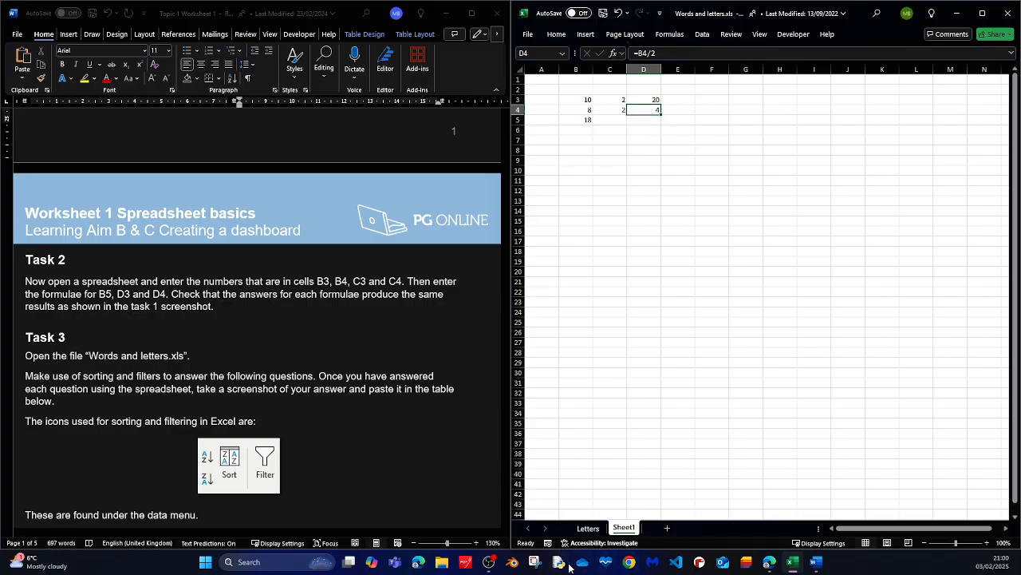
Capture a screenshot of the spreadsheet's data and paste it into the worksheet below the Task 2 instructions.
left_click(539, 563)
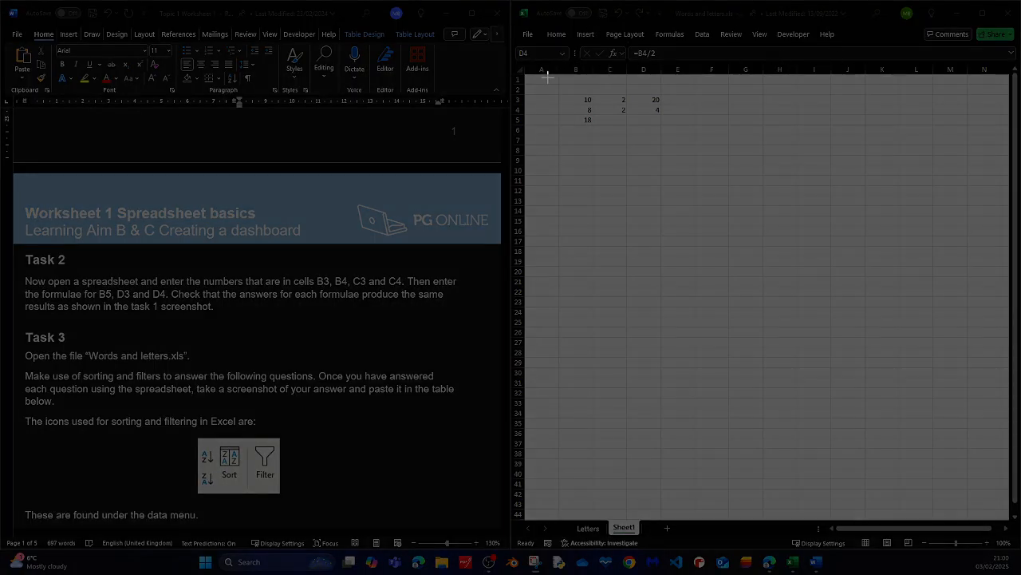
left_click_drag(557, 84, 689, 142)
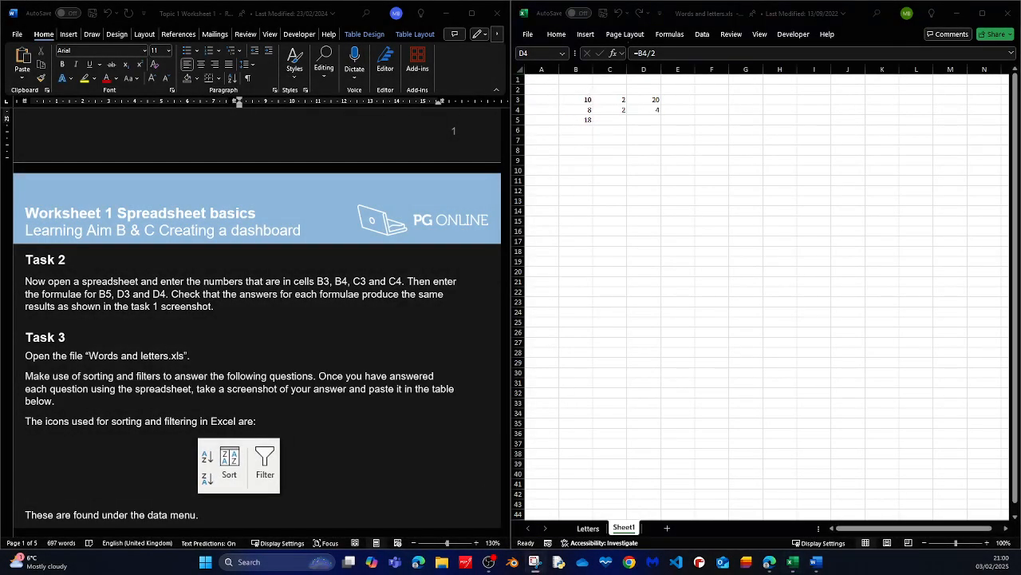
key("super+shift+s")
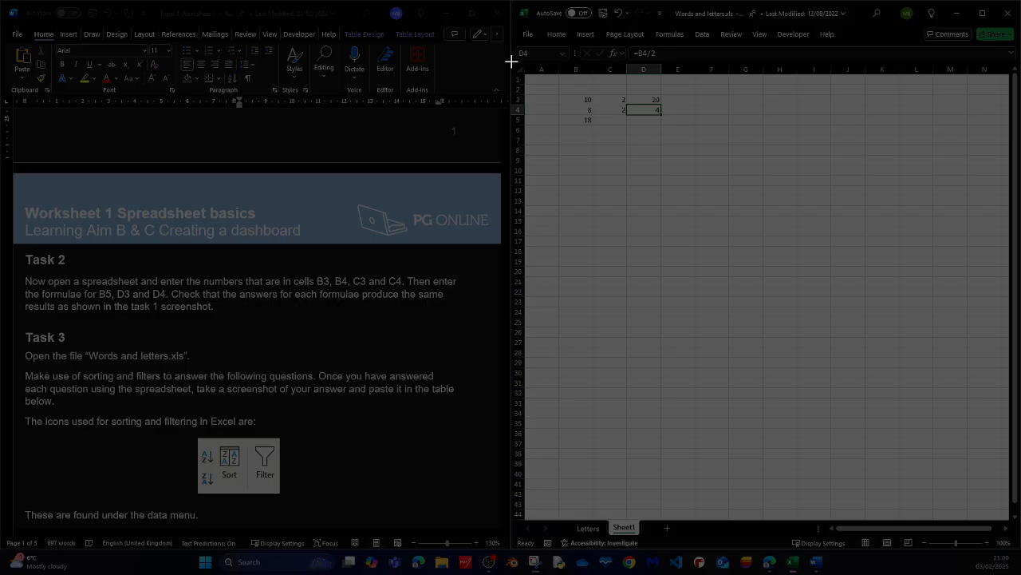
left_click_drag(511, 60, 728, 166)
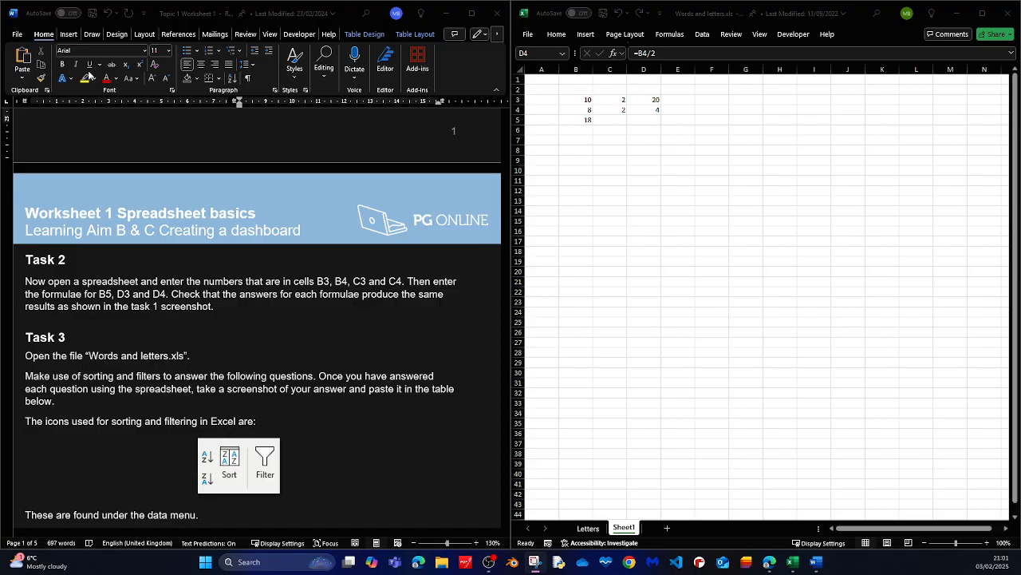
left_click(234, 311)
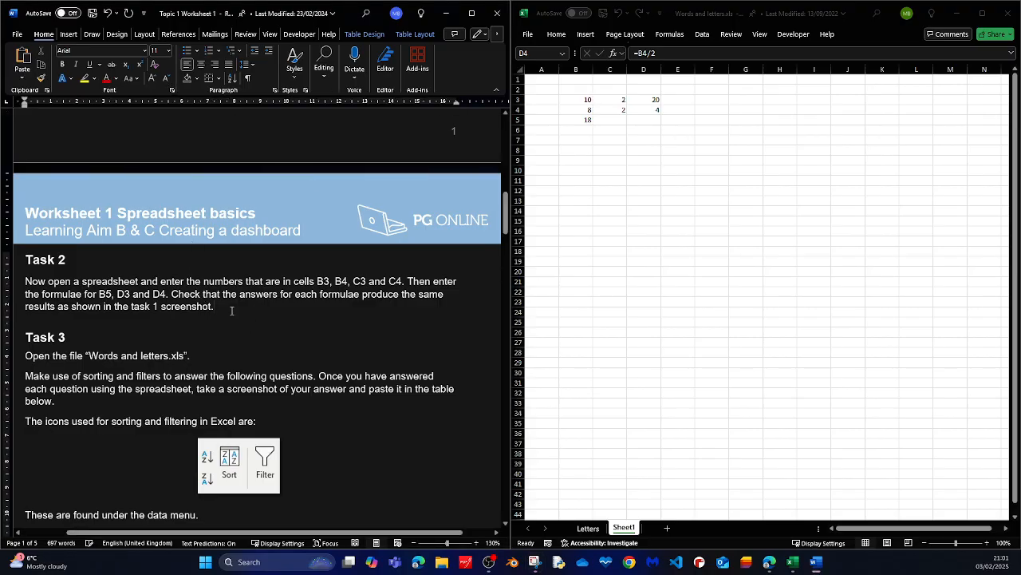
key("Return")
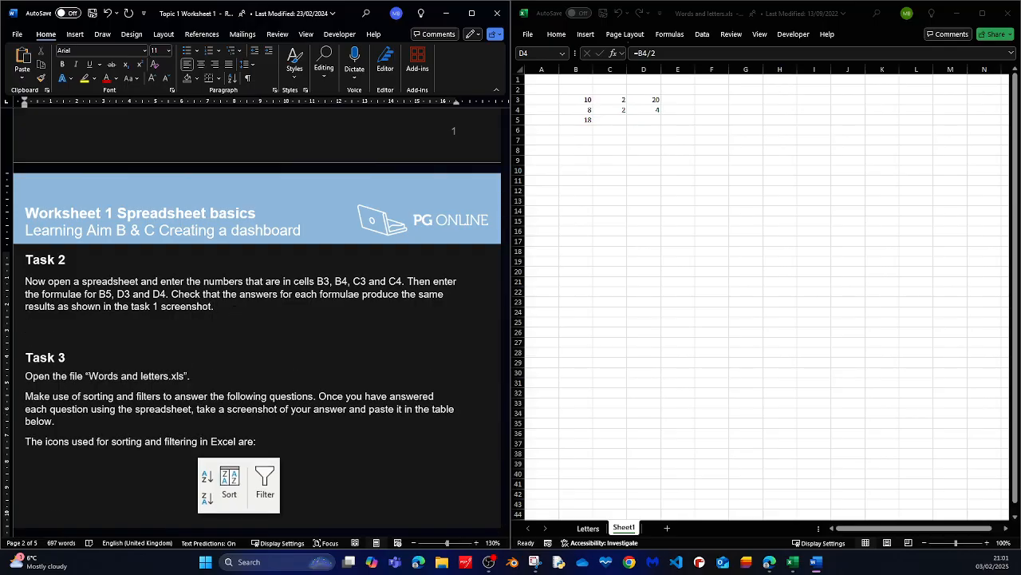
key("ctrl+v")
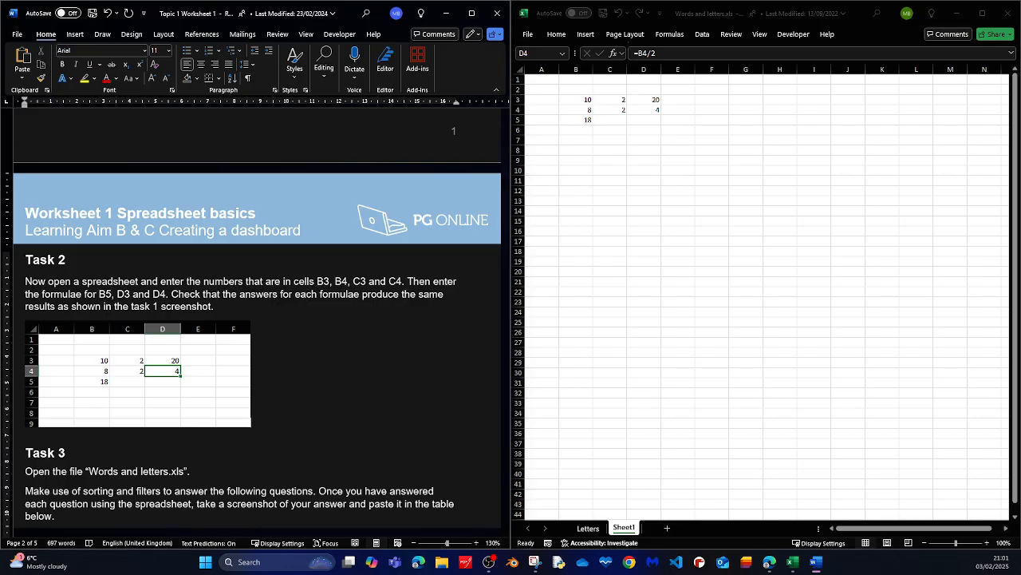
scroll(190, 300, "up", 2)
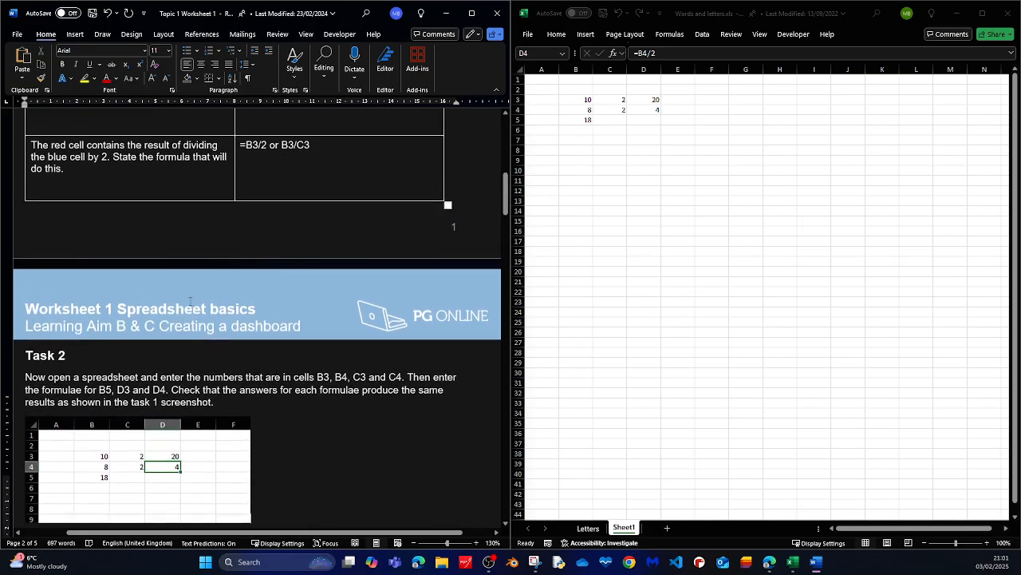
scroll(190, 300, "up", 8)
scroll(192, 300, "down", 3)
scroll(193, 299, "down", 7)
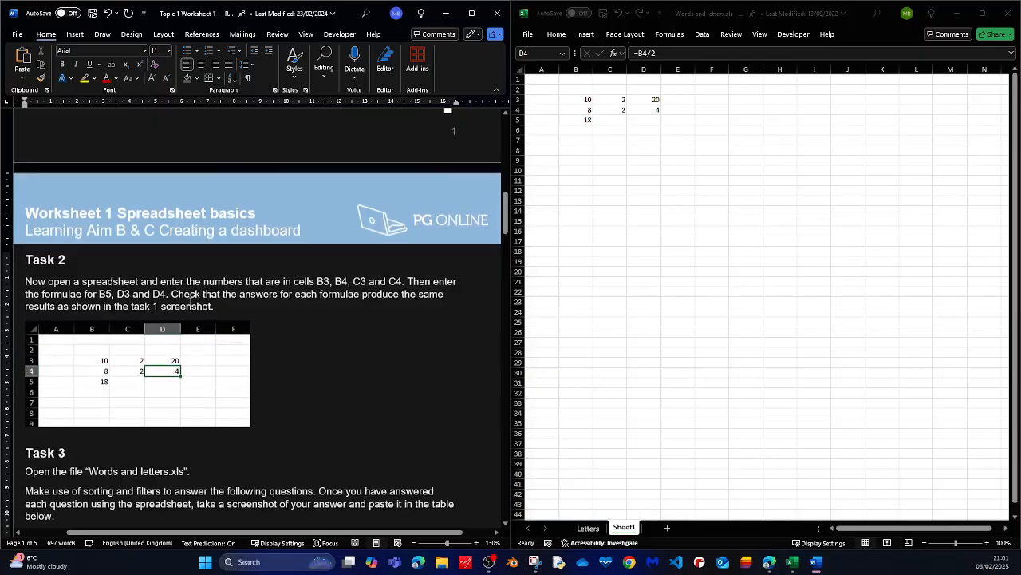
scroll(190, 301, "down", 2)
left_click(181, 288)
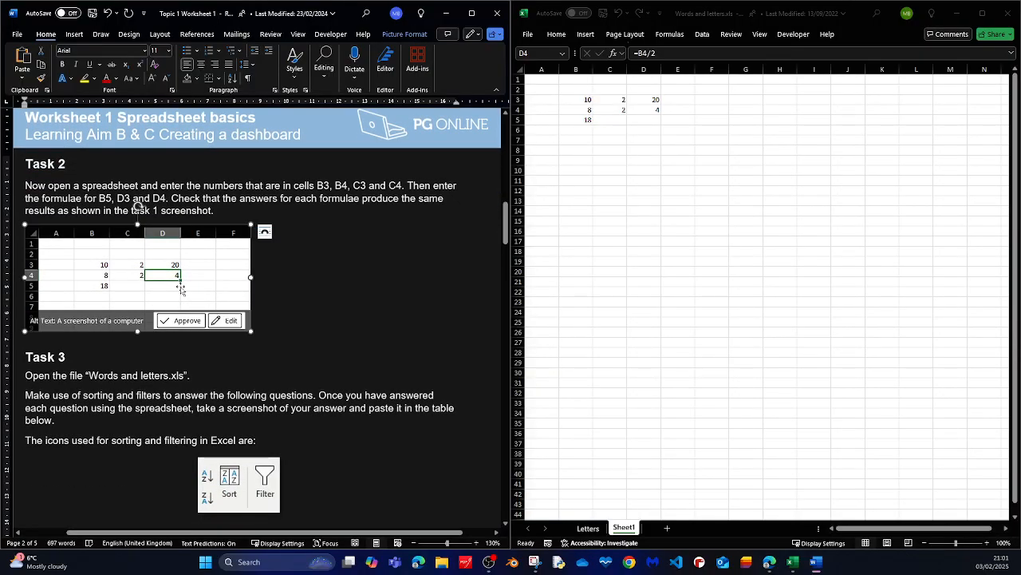
Try to save a copy of the worksheet to the Desktop as Topic 1 Worksheet 1.
left_click(17, 35)
left_click(40, 220)
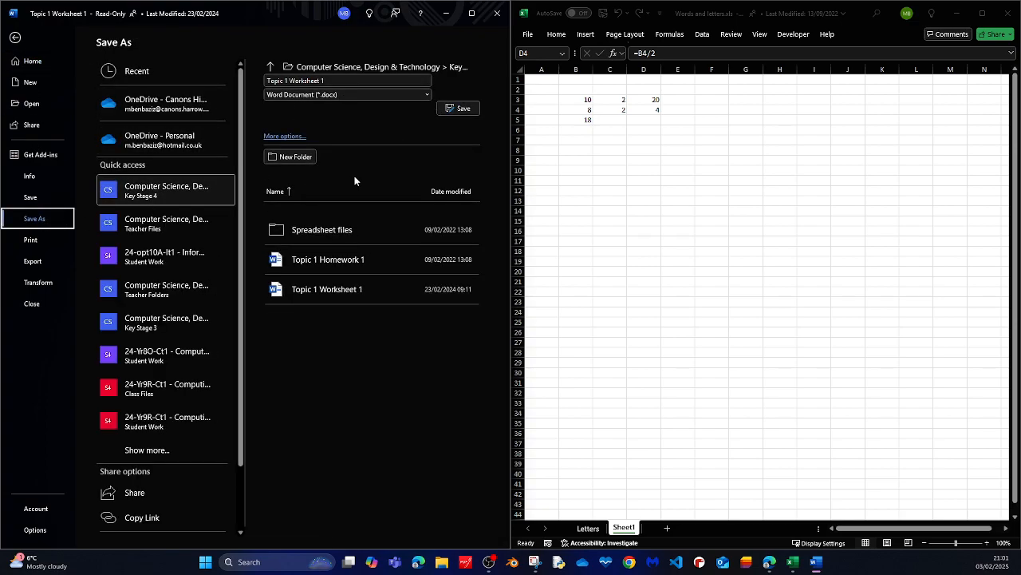
left_click(281, 141)
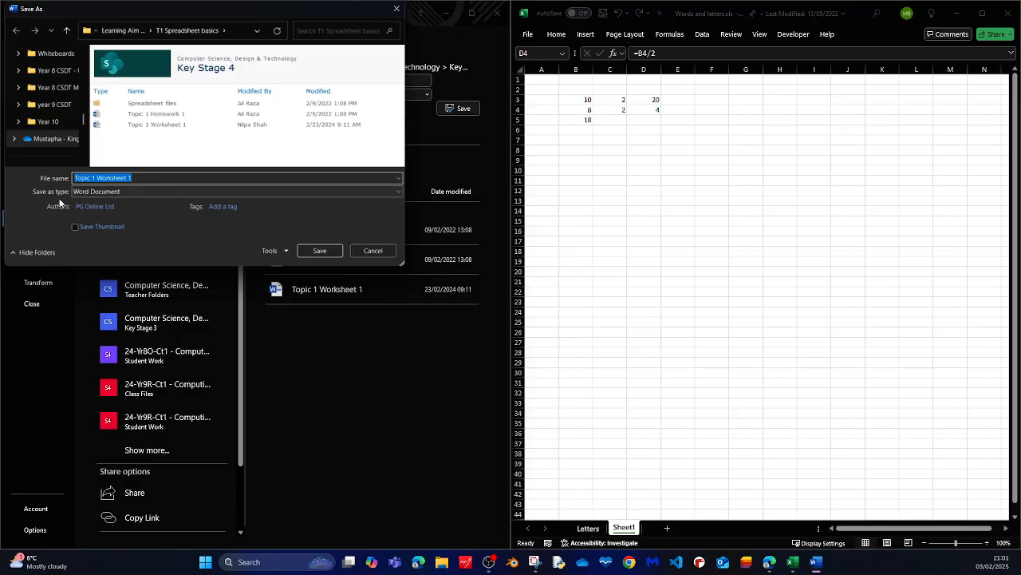
scroll(62, 94, "down", 2)
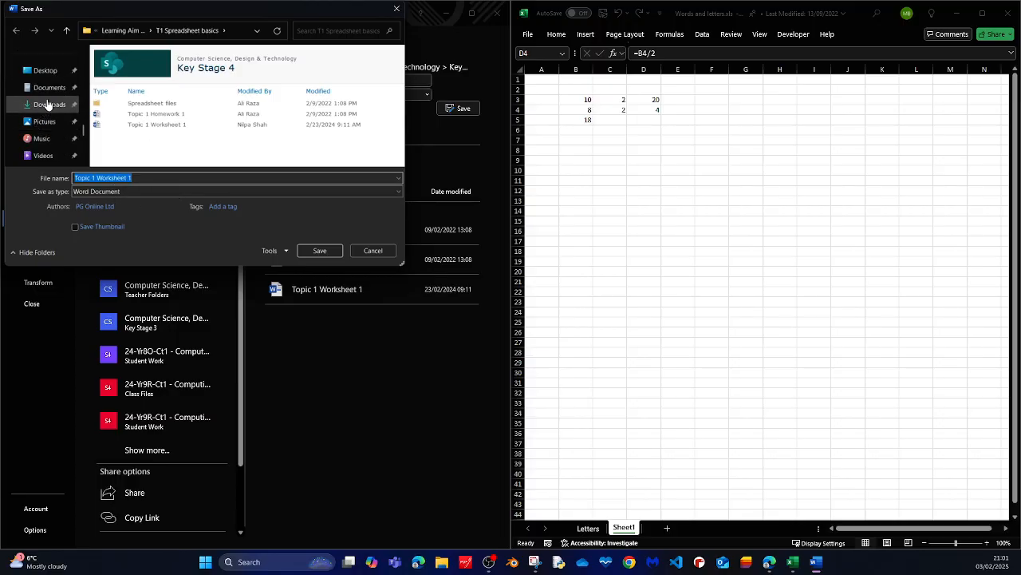
left_click(45, 72)
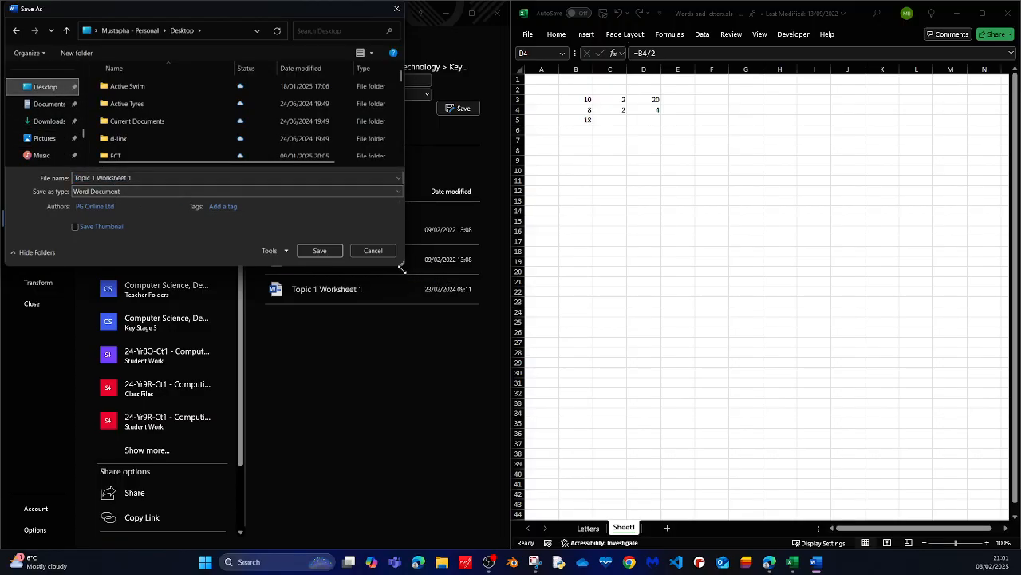
left_click(317, 251)
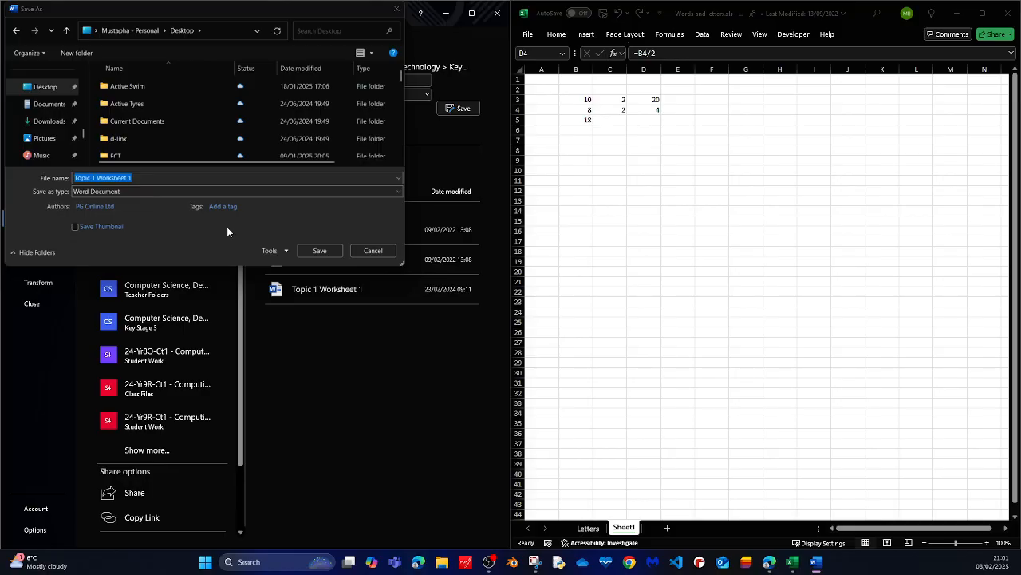
key("Escape")
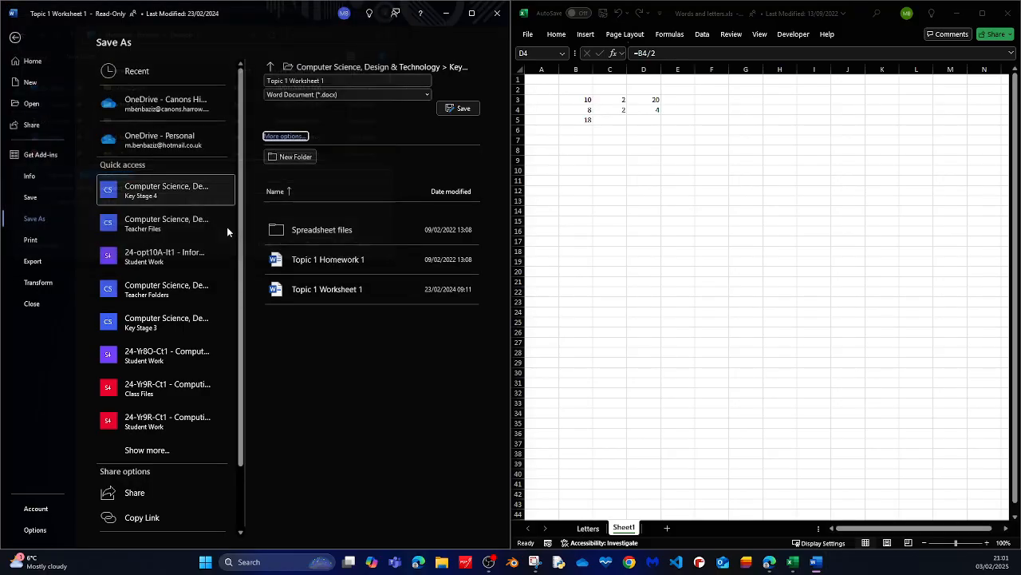
key("Escape")
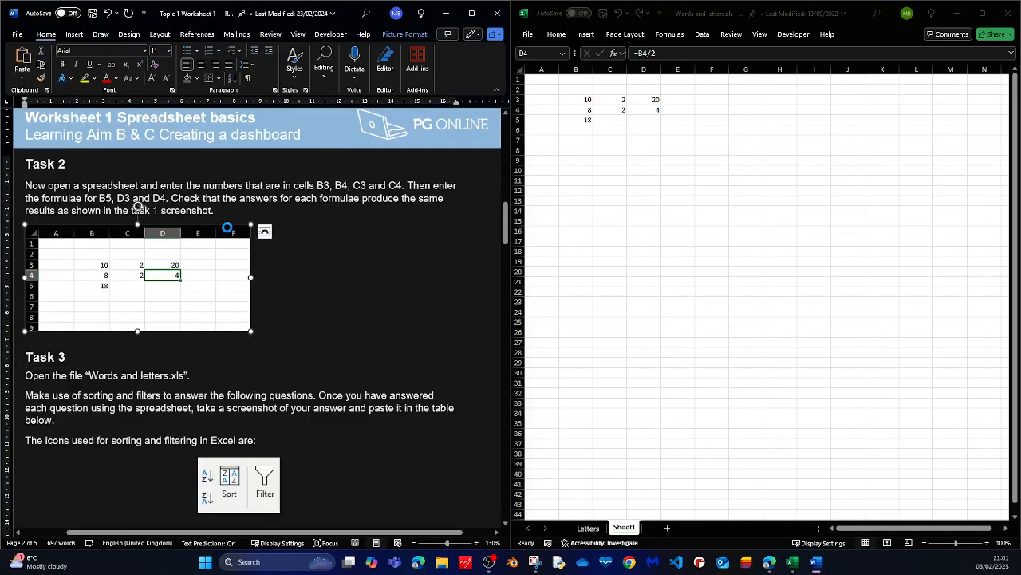